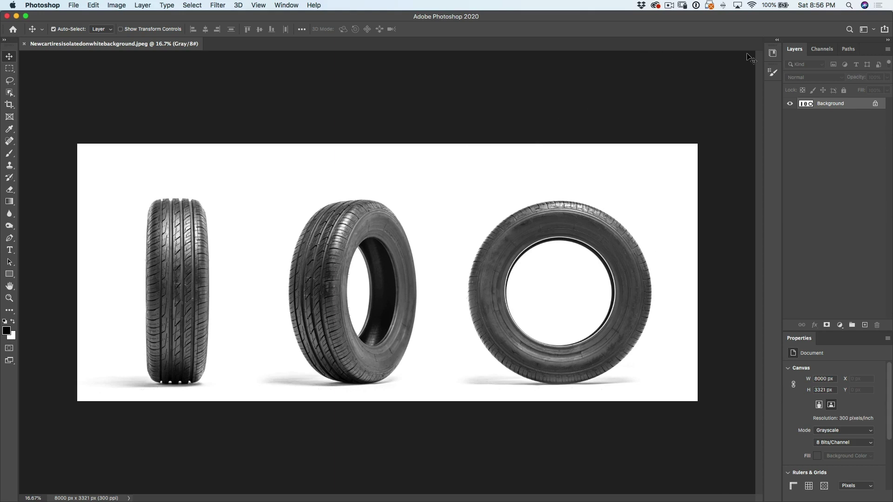
- Search Adobe Stock in Libraries for 'tires' and save the tire-aisle image preview to the library
{"action": "left_click", "coordinate": [773, 53]}
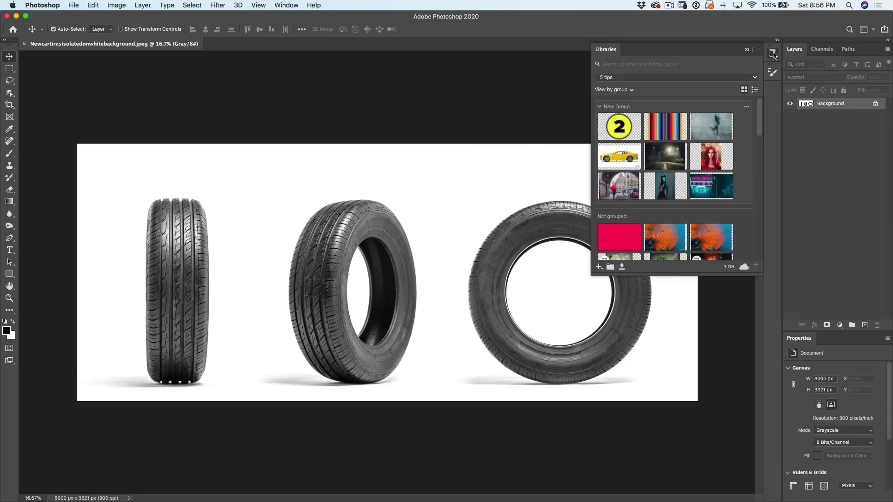
{"action": "left_click", "coordinate": [627, 66]}
{"action": "type", "text": "tires"}
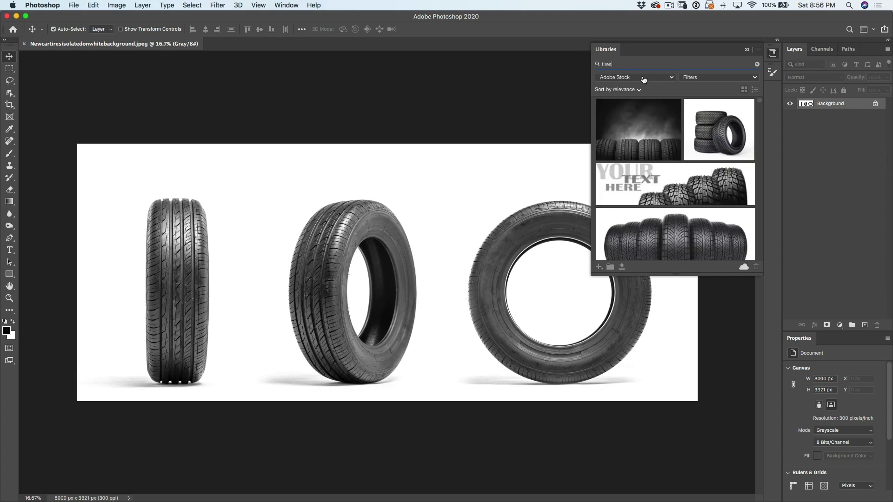
{"action": "scroll", "coordinate": [711, 171], "scroll_direction": "down", "scroll_amount": 10}
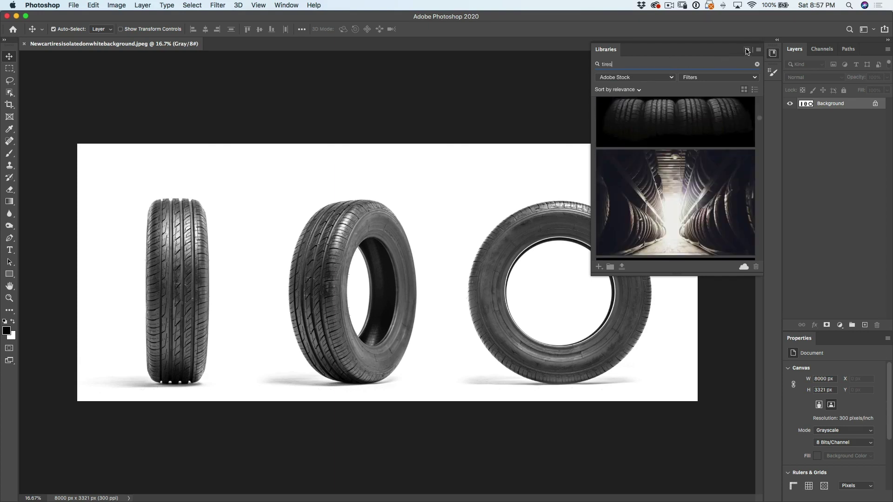
{"action": "mouse_move", "coordinate": [679, 185]}
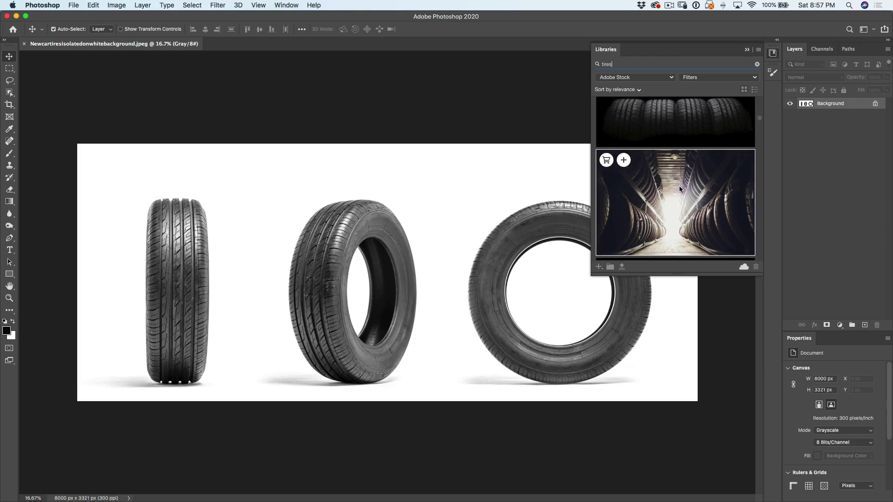
{"action": "left_click", "coordinate": [625, 160]}
{"action": "left_click", "coordinate": [747, 49]}
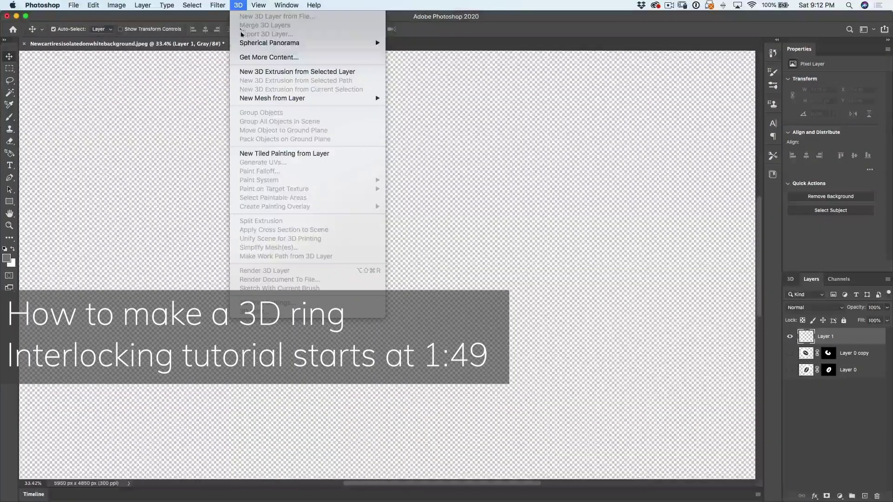
- Turn Layer 1 into a 3D mesh using the Donut preset
{"action": "mouse_move", "coordinate": [254, 98]}
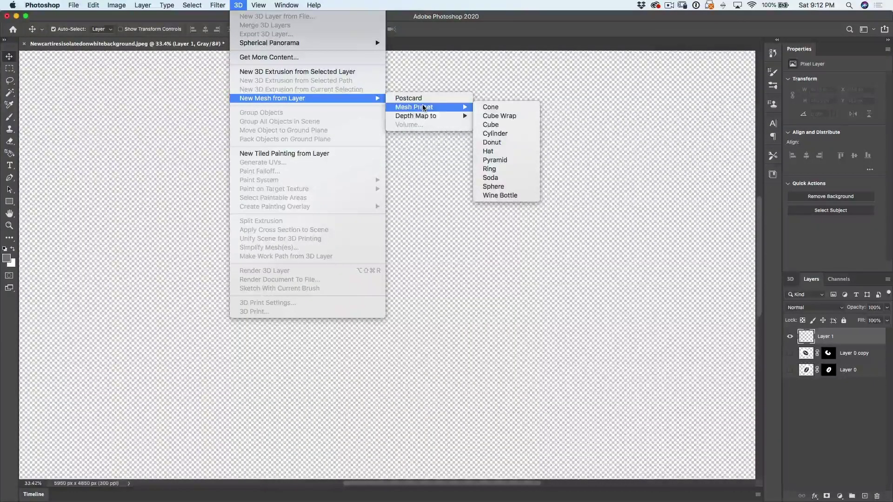
{"action": "mouse_move", "coordinate": [459, 110]}
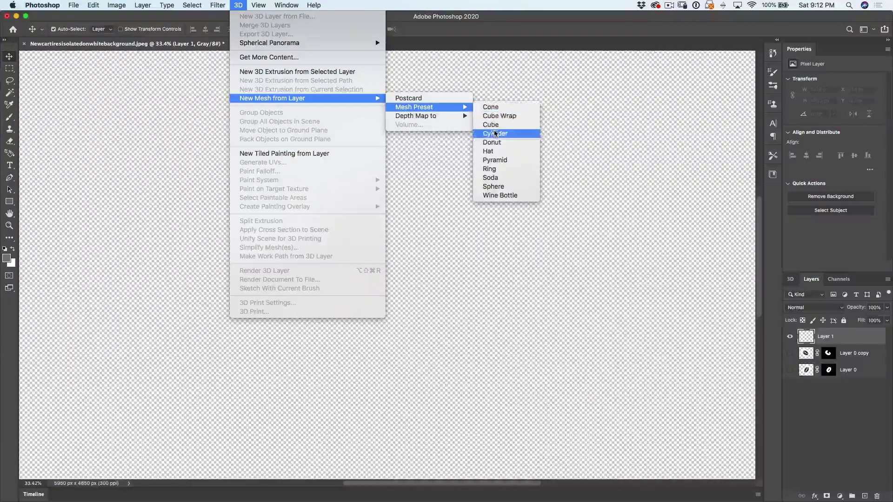
{"action": "left_click", "coordinate": [498, 142]}
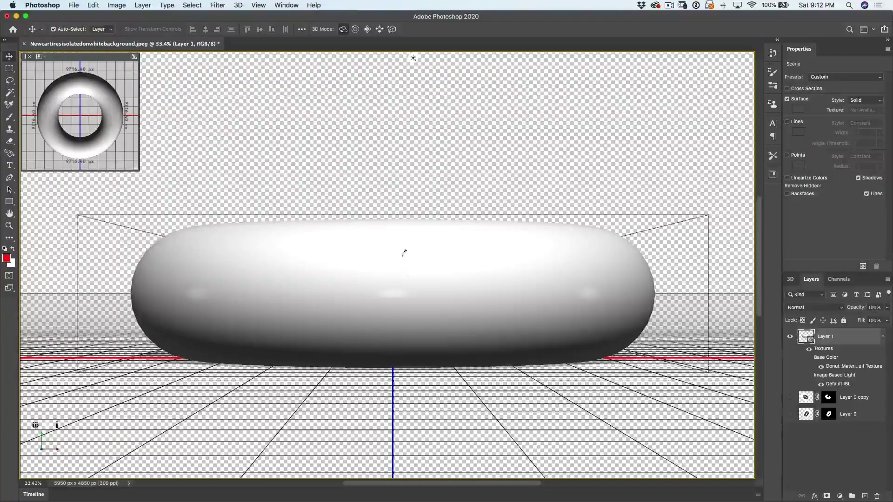
- Tilt the donut toward a top-down view and rasterize the 3D layer into pixels
{"action": "left_click_drag", "start_coordinate": [404, 252], "coordinate": [402, 204]}
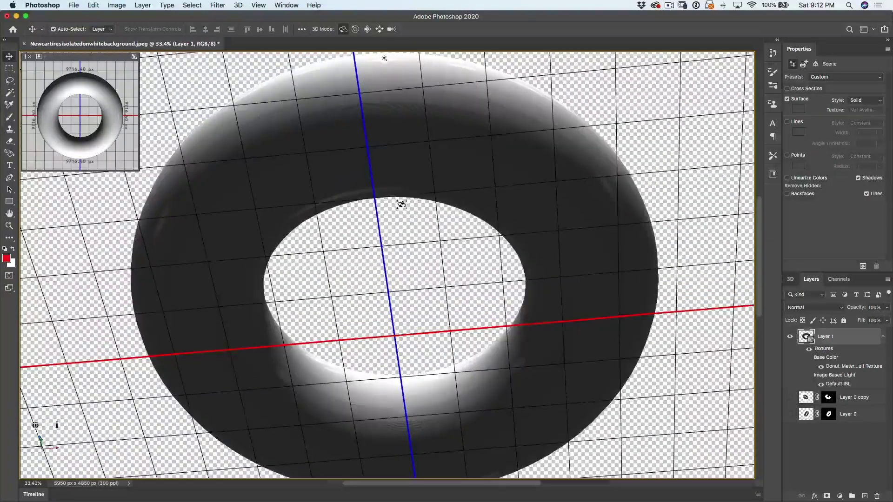
{"action": "scroll", "coordinate": [401, 205], "scroll_direction": "down", "scroll_amount": 5}
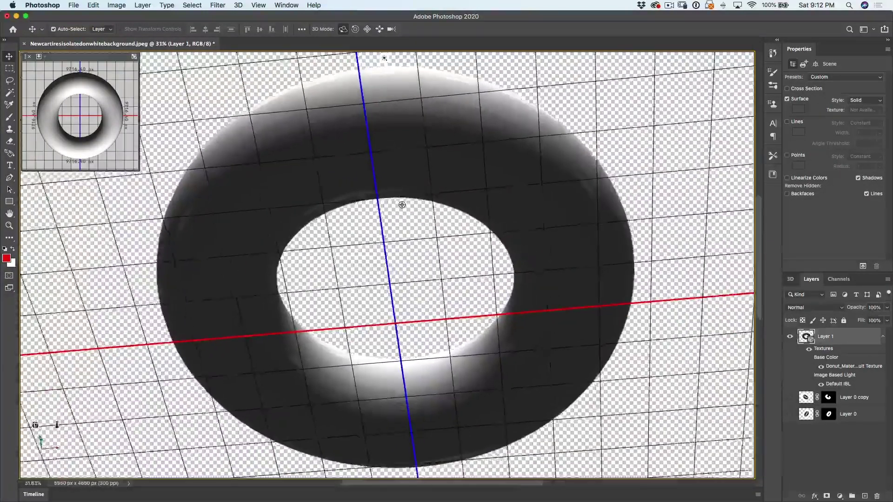
{"action": "scroll", "coordinate": [402, 205], "scroll_direction": "up", "scroll_amount": 1}
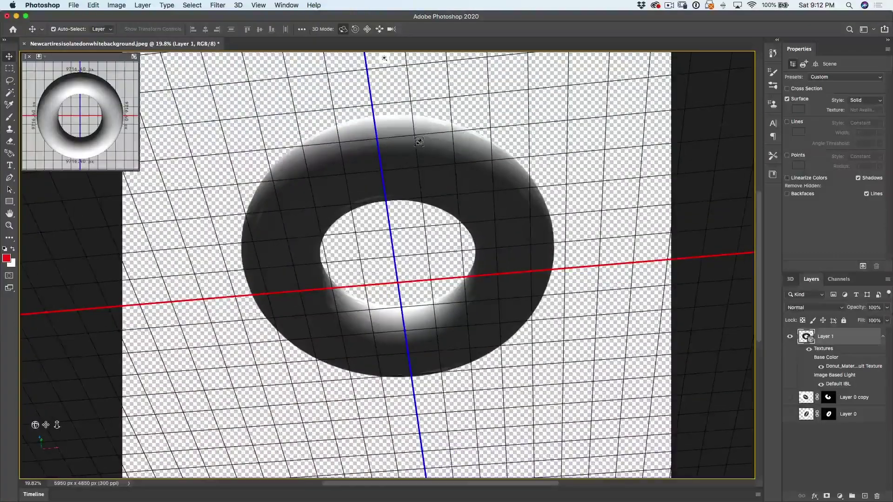
{"action": "mouse_move", "coordinate": [415, 160]}
{"action": "left_mouse_down"}
{"action": "mouse_move", "coordinate": [408, 143]}
{"action": "mouse_move", "coordinate": [417, 164]}
{"action": "left_mouse_up"}
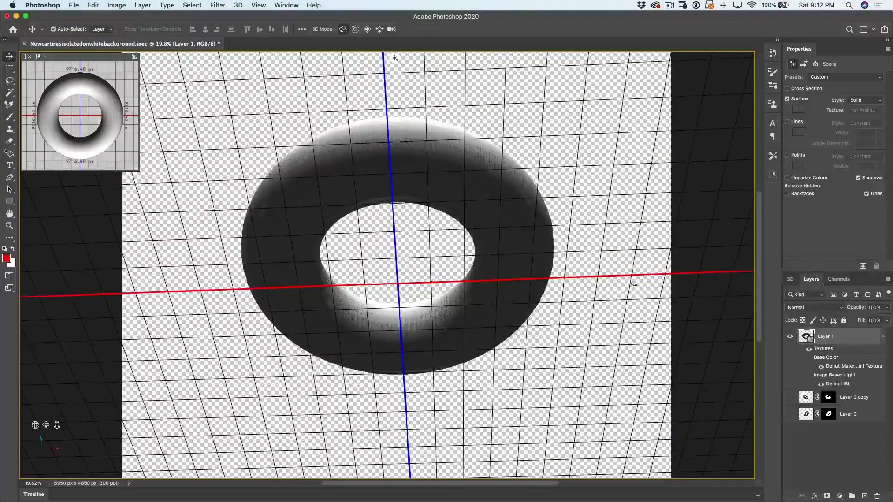
{"action": "right_click", "coordinate": [828, 338]}
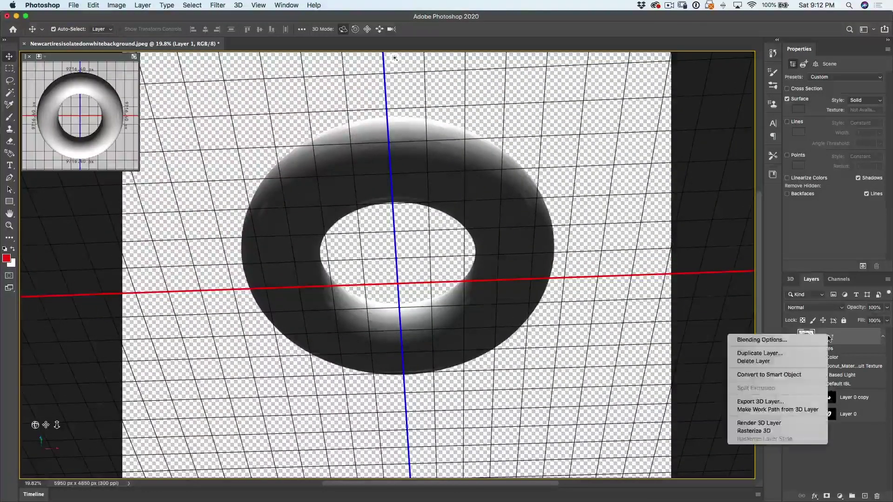
{"action": "left_click", "coordinate": [767, 431]}
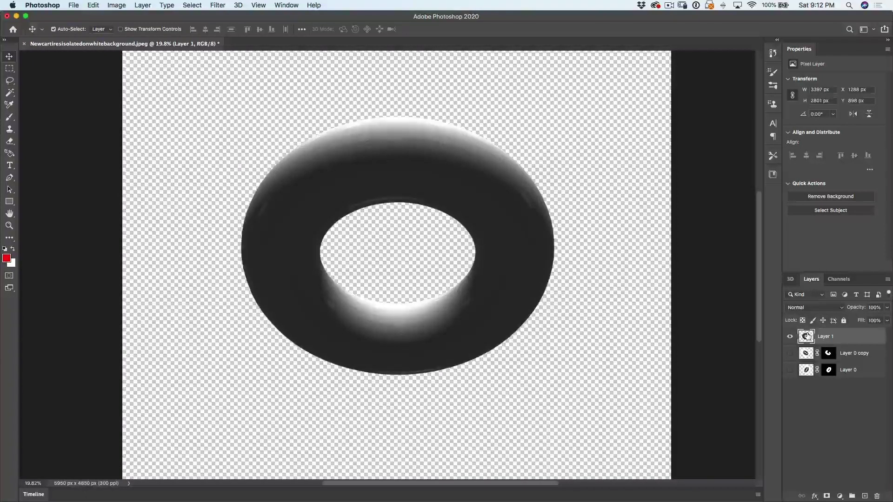
- Duplicate the ring layer and rotate the copy to about 118° so the rings cross
{"action": "key", "text": "super+j"}
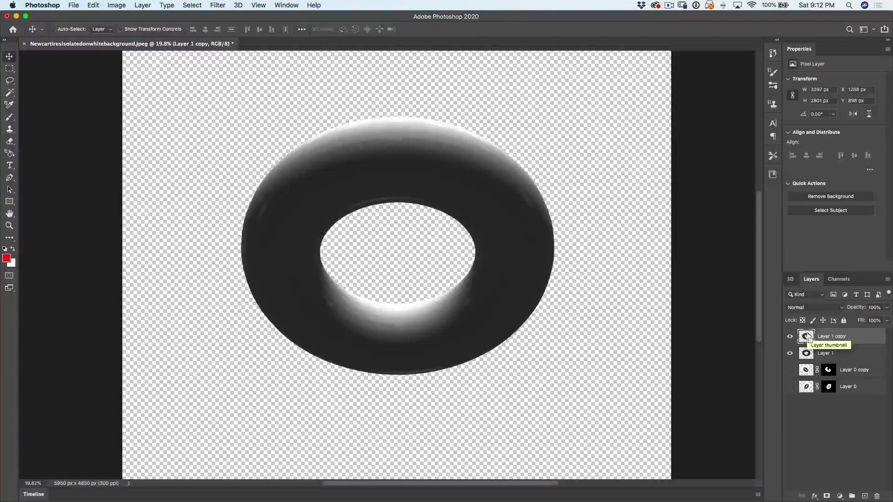
{"action": "key", "text": "super+t"}
{"action": "left_click_drag", "start_coordinate": [578, 116], "coordinate": [470, 385]}
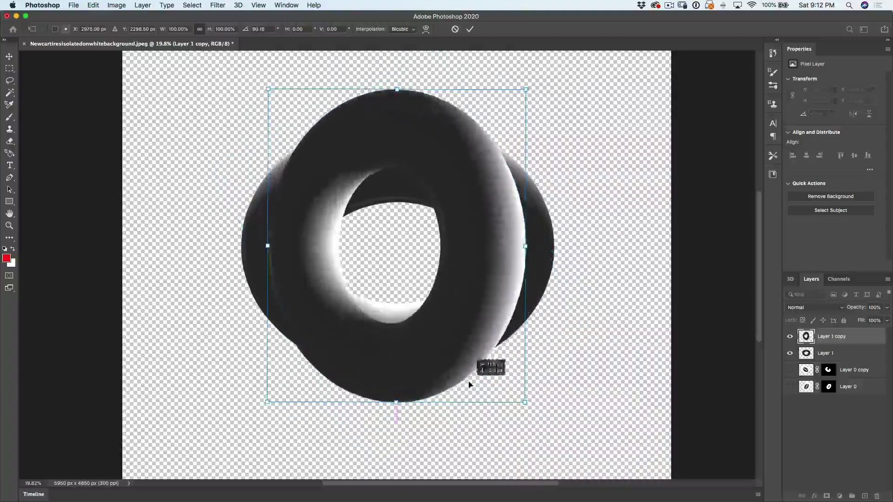
{"action": "left_click_drag", "start_coordinate": [547, 215], "coordinate": [543, 294]}
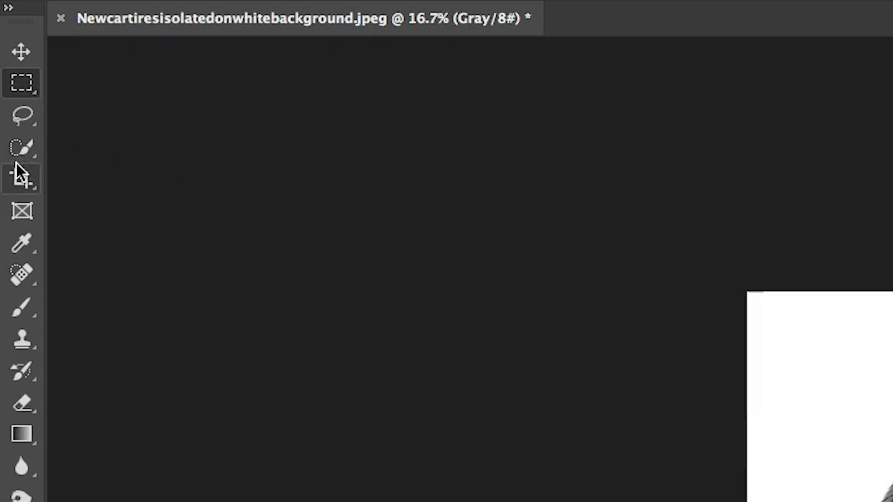
- Select the tire with the Object Selection Tool and add a layer mask isolating it
{"action": "left_click", "coordinate": [20, 144]}
{"action": "right_click", "coordinate": [20, 145]}
{"action": "left_click", "coordinate": [95, 149]}
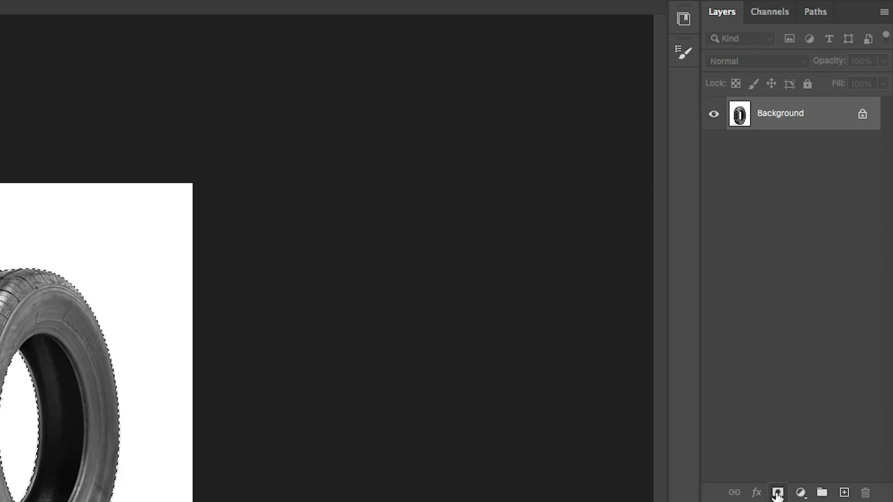
{"action": "left_click", "coordinate": [778, 493]}
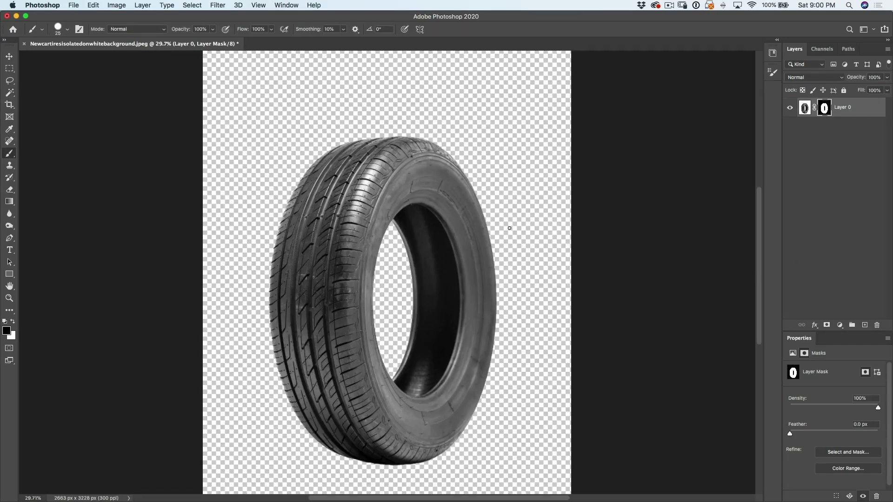
{"action": "scroll", "coordinate": [510, 228], "scroll_direction": "down", "scroll_amount": 1}
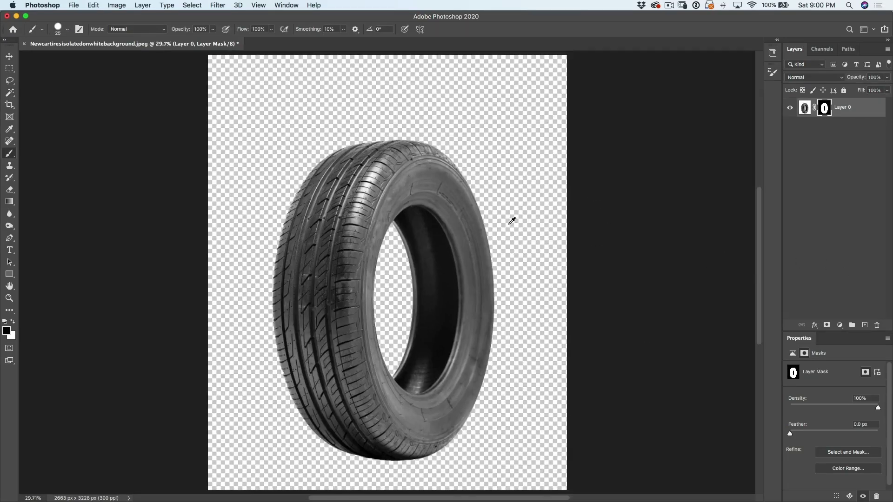
{"action": "scroll", "coordinate": [512, 221], "scroll_direction": "down", "scroll_amount": 10}
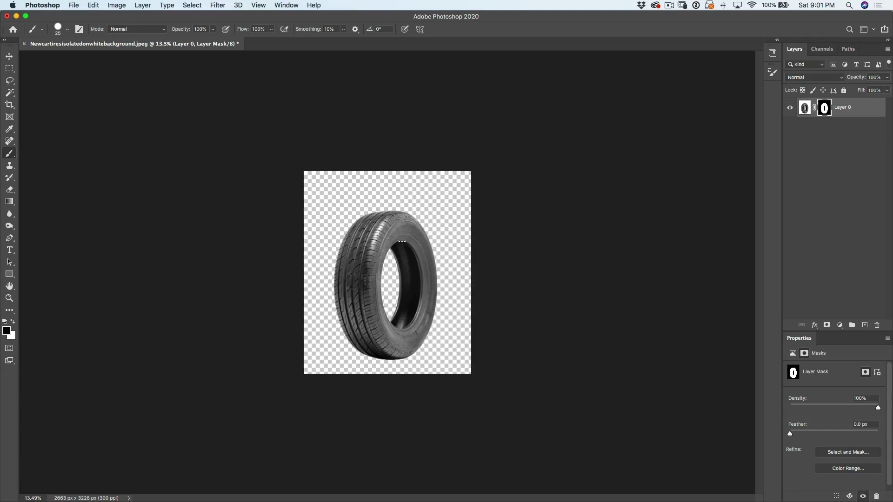
- Crop outward at both corners to enlarge the canvas around the tire
{"action": "left_click", "coordinate": [9, 105]}
{"action": "left_click_drag", "start_coordinate": [300, 170], "coordinate": [251, 140]}
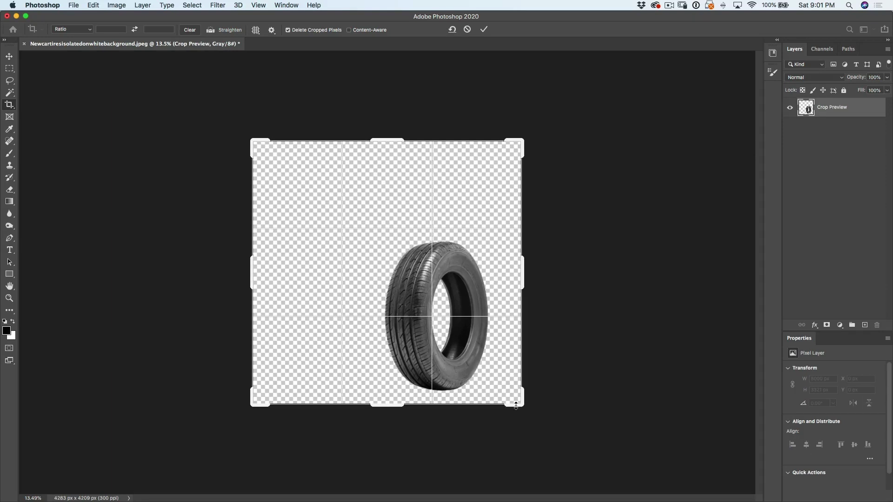
{"action": "left_click_drag", "start_coordinate": [522, 405], "coordinate": [577, 428]}
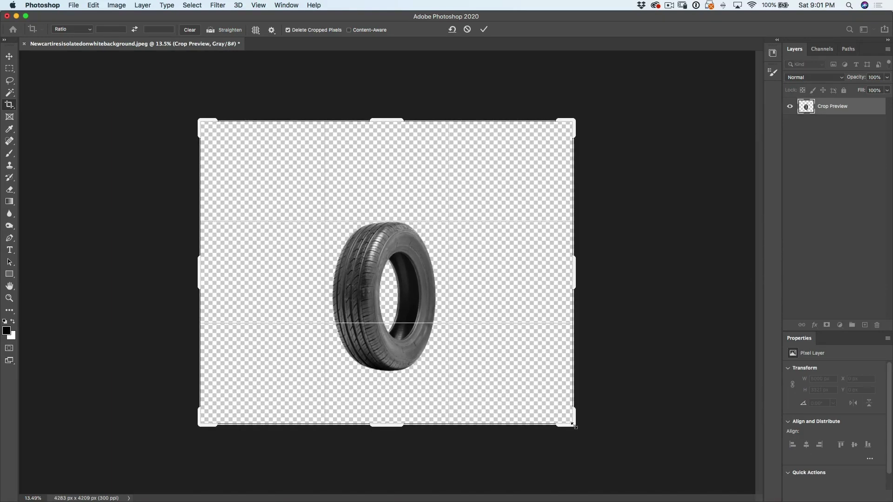
{"action": "key", "text": "Return"}
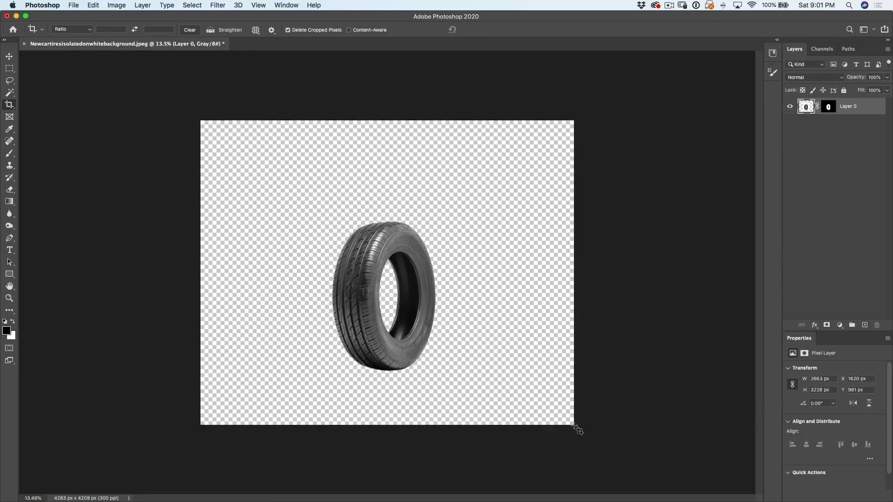
- Move the tire up and right and rotate it about 24° clockwise
{"action": "left_click", "coordinate": [9, 56]}
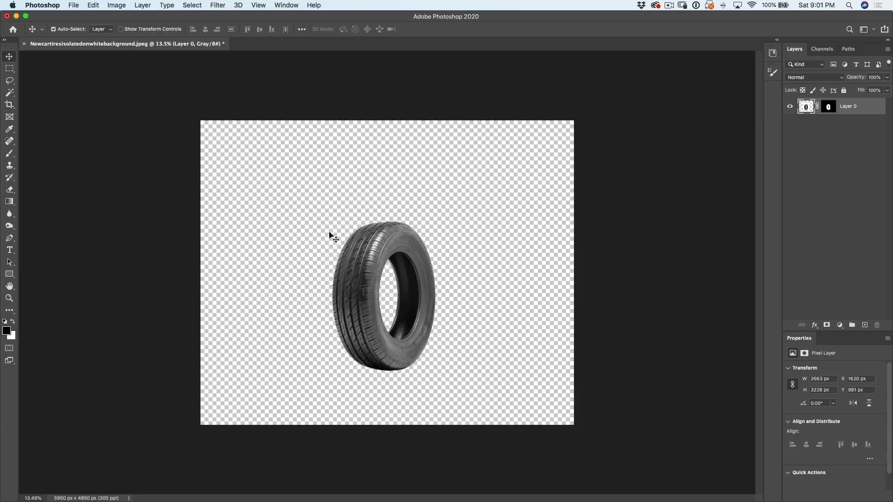
{"action": "left_click_drag", "start_coordinate": [365, 260], "coordinate": [381, 239]}
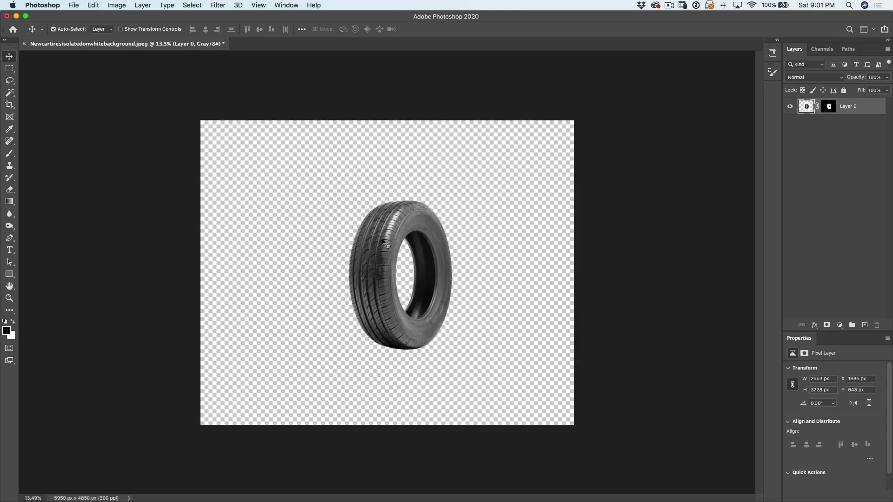
{"action": "key", "text": "super+t"}
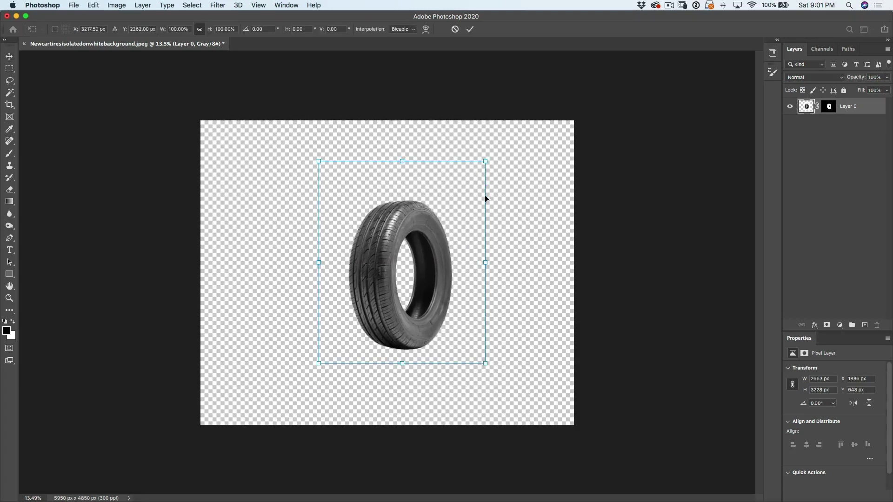
{"action": "left_click_drag", "start_coordinate": [494, 160], "coordinate": [526, 226]}
{"action": "key", "text": "Return"}
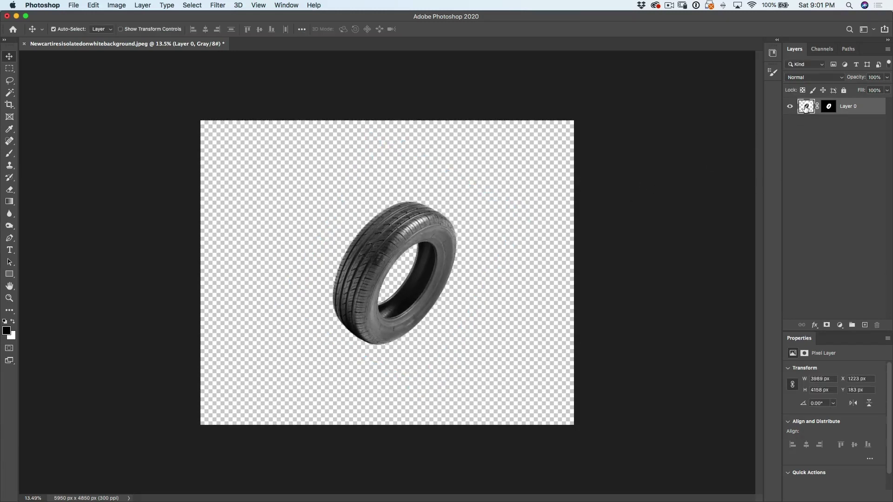
- Duplicate the tire layer, rotate the copy about 77° and shift it up-left to overlap
{"action": "key", "text": "super+j"}
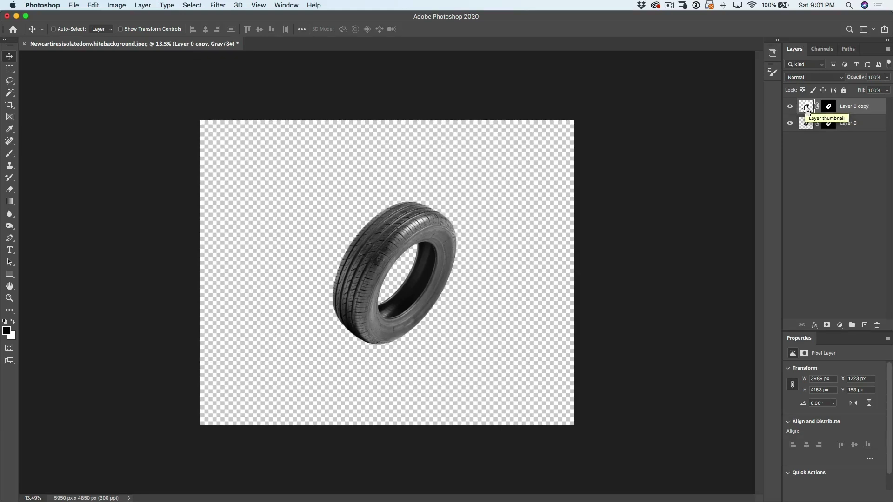
{"action": "key", "text": "super+t"}
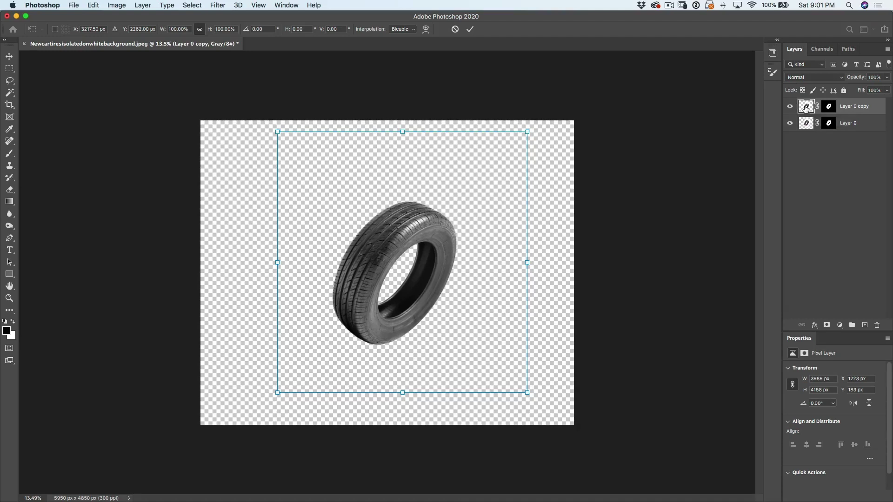
{"action": "left_click_drag", "start_coordinate": [554, 123], "coordinate": [248, 75]}
{"action": "left_click_drag", "start_coordinate": [454, 311], "coordinate": [418, 299]}
{"action": "key", "text": "Return"}
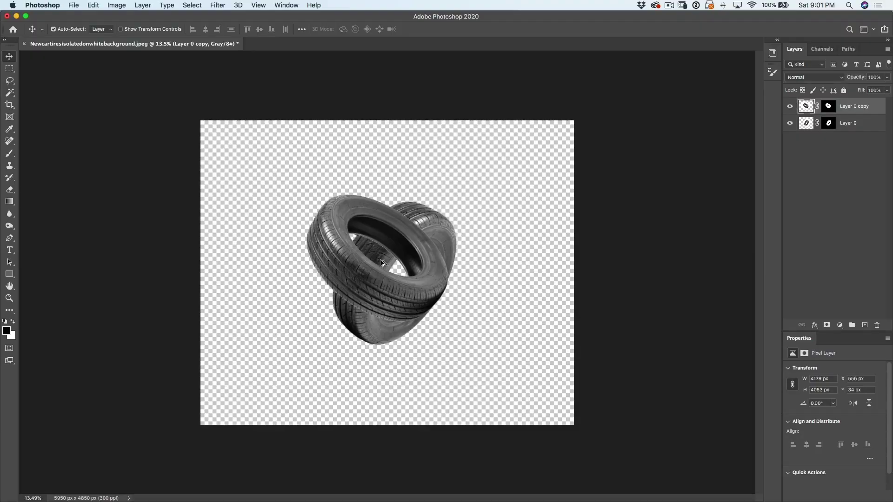
{"action": "scroll", "coordinate": [382, 255], "scroll_direction": "up", "scroll_amount": 10}
{"action": "scroll", "coordinate": [382, 256], "scroll_direction": "down", "scroll_amount": 5}
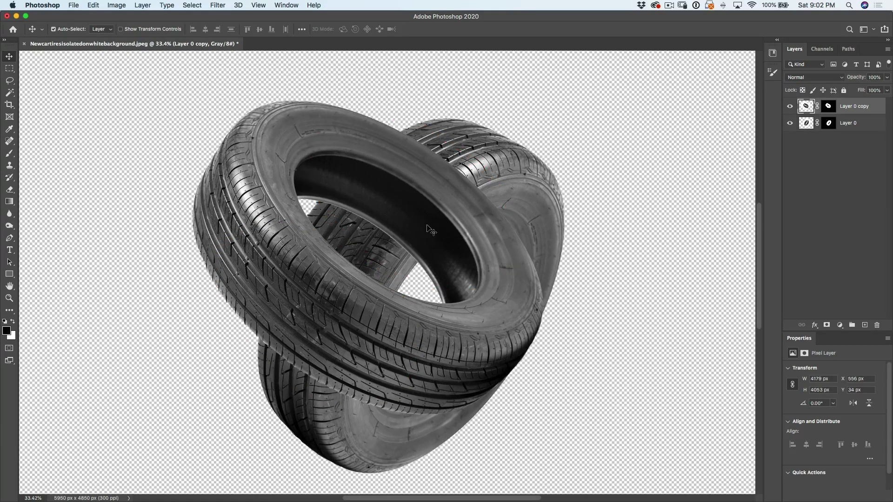
{"action": "left_click", "coordinate": [790, 106]}
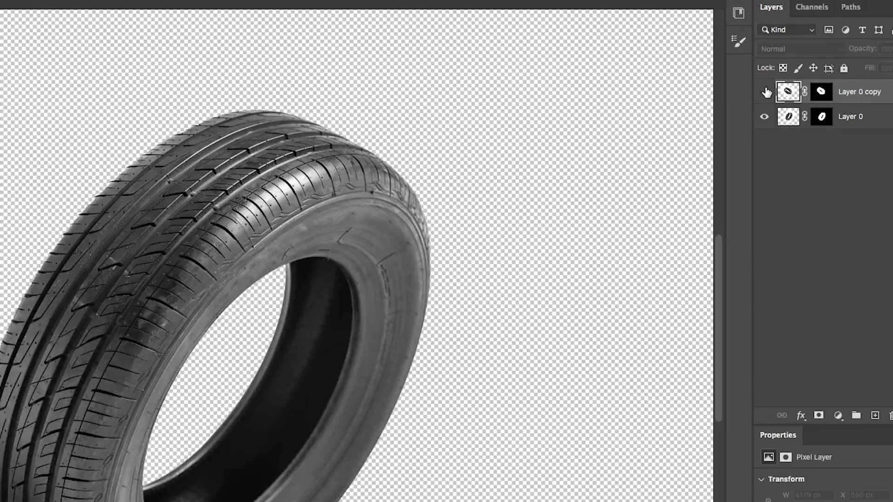
{"action": "left_click", "coordinate": [765, 92]}
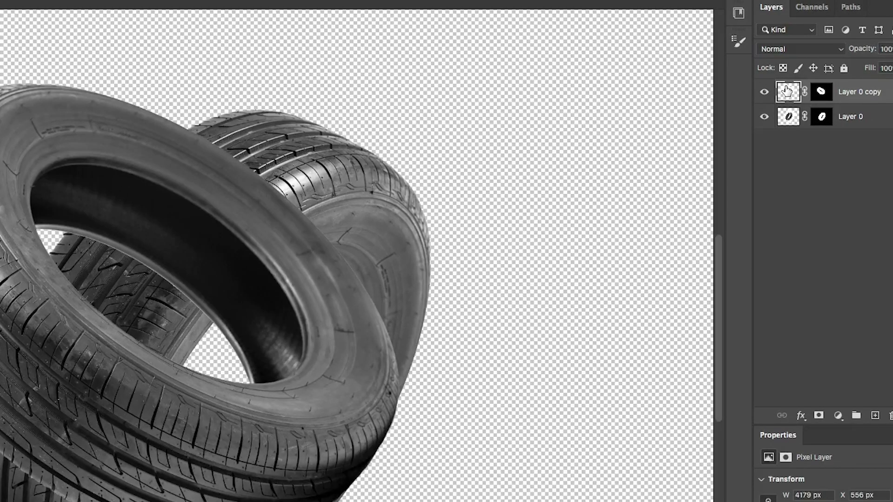
{"action": "left_click", "coordinate": [820, 91]}
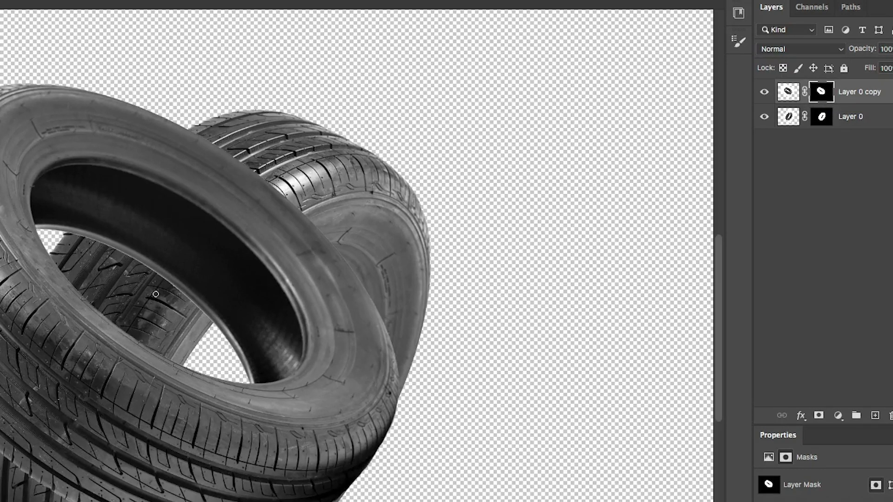
{"action": "mouse_move", "coordinate": [183, 207]}
{"action": "left_mouse_down"}
{"action": "mouse_move", "coordinate": [233, 167]}
{"action": "mouse_move", "coordinate": [157, 238]}
{"action": "mouse_move", "coordinate": [242, 202]}
{"action": "mouse_move", "coordinate": [257, 179]}
{"action": "left_mouse_up"}
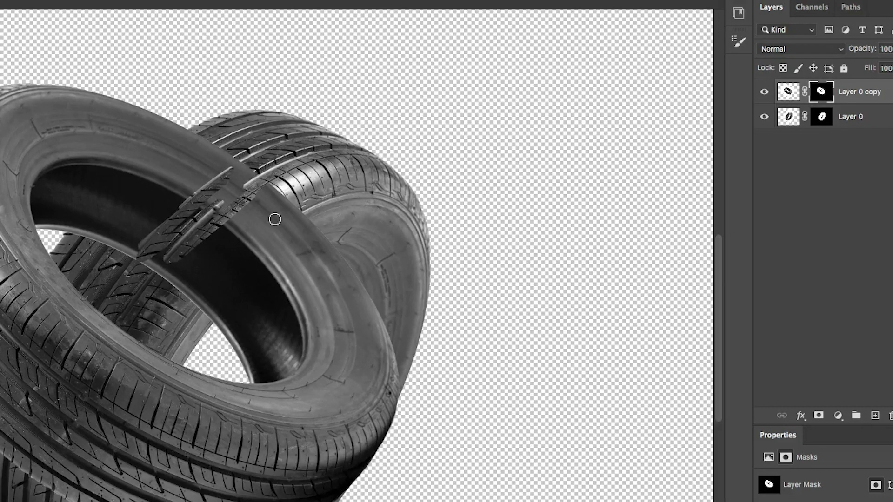
{"action": "key", "text": "ctrl+z"}
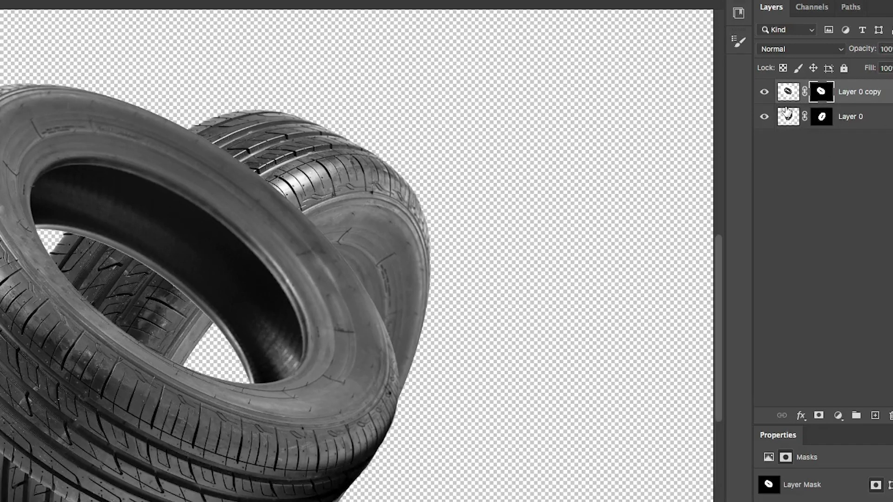
{"action": "left_click", "coordinate": [764, 116]}
{"action": "left_click", "coordinate": [765, 116]}
- Load Layer 0's mask as a selection and paint out the front tire's upper rim on the copy's mask
{"action": "left_click", "coordinate": [822, 117], "text": "super"}
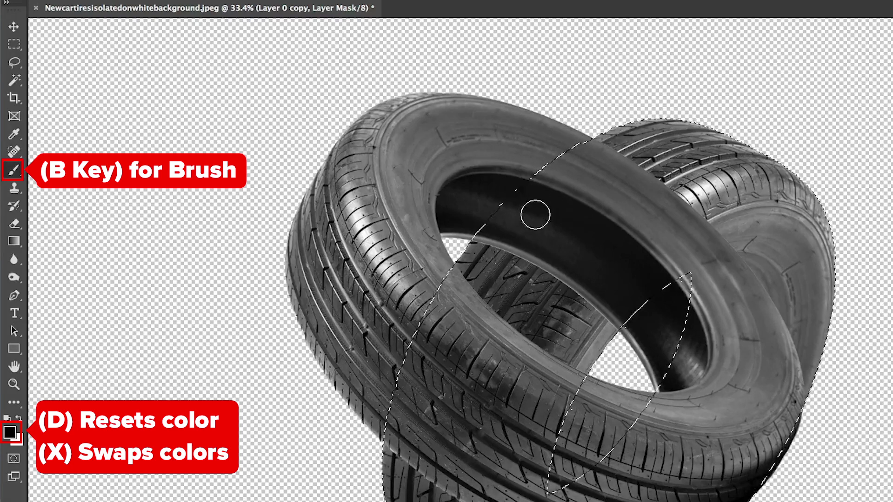
{"action": "mouse_move", "coordinate": [496, 238]}
{"action": "left_mouse_down"}
{"action": "mouse_move", "coordinate": [592, 139]}
{"action": "mouse_move", "coordinate": [487, 237]}
{"action": "mouse_move", "coordinate": [517, 240]}
{"action": "mouse_move", "coordinate": [610, 141]}
{"action": "mouse_move", "coordinate": [545, 233]}
{"action": "mouse_move", "coordinate": [632, 147]}
{"action": "mouse_move", "coordinate": [561, 231]}
{"action": "mouse_move", "coordinate": [547, 267]}
{"action": "mouse_move", "coordinate": [641, 184]}
{"action": "mouse_move", "coordinate": [578, 269]}
{"action": "mouse_move", "coordinate": [675, 181]}
{"action": "left_mouse_up"}
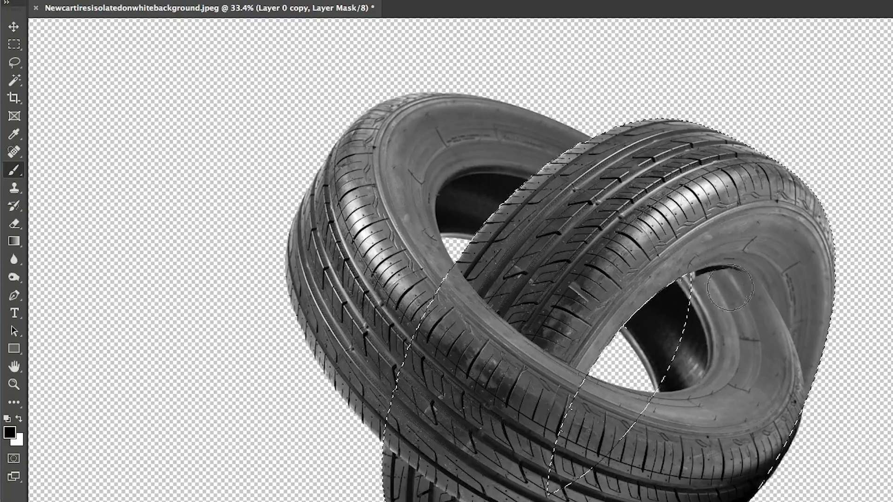
{"action": "key", "text": "x"}
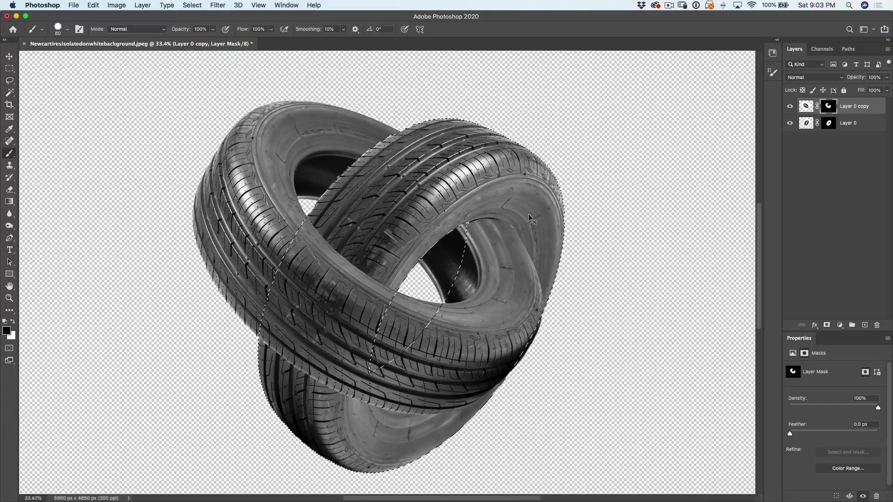
{"action": "key", "text": "super+d"}
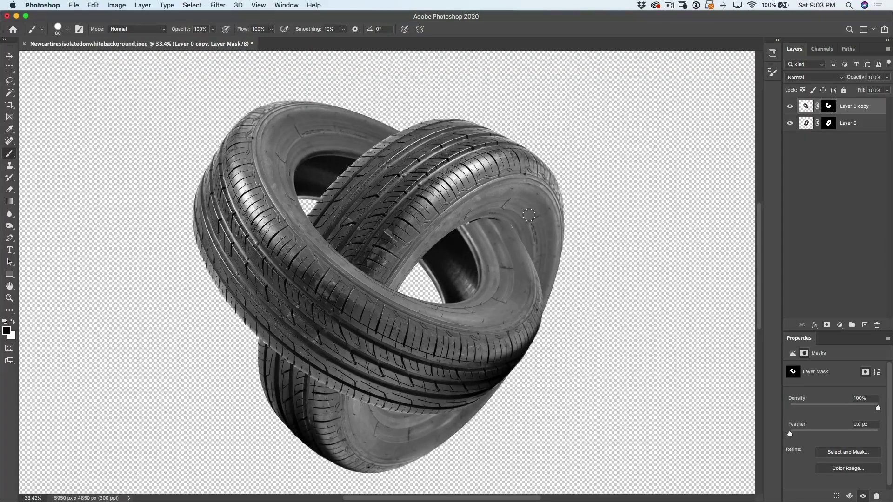
- Move Layer 0 copy's tire down and left to X 455 px, Y 183 px
{"action": "left_click", "coordinate": [9, 56]}
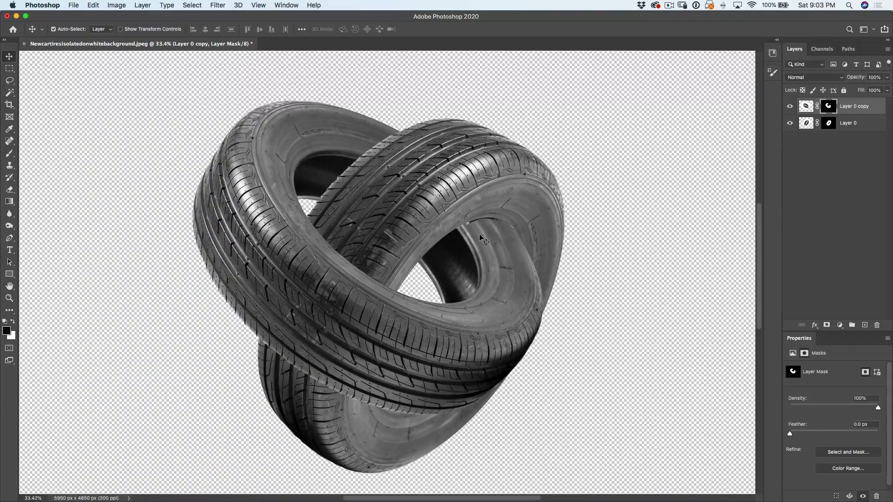
{"action": "left_click", "coordinate": [800, 108]}
{"action": "left_click_drag", "start_coordinate": [505, 302], "coordinate": [488, 323]}
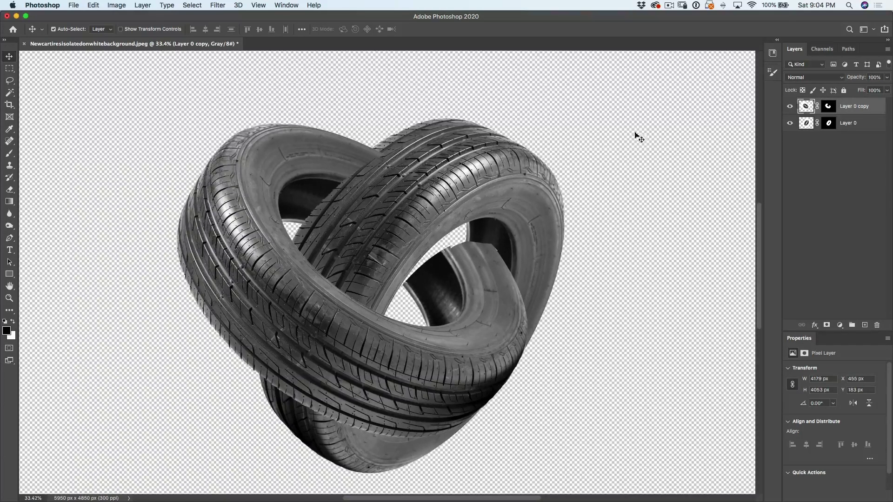
- Load Layer 0's mask selection, target the copy's mask, and set a white Brush
{"action": "left_click", "coordinate": [828, 122], "text": "super"}
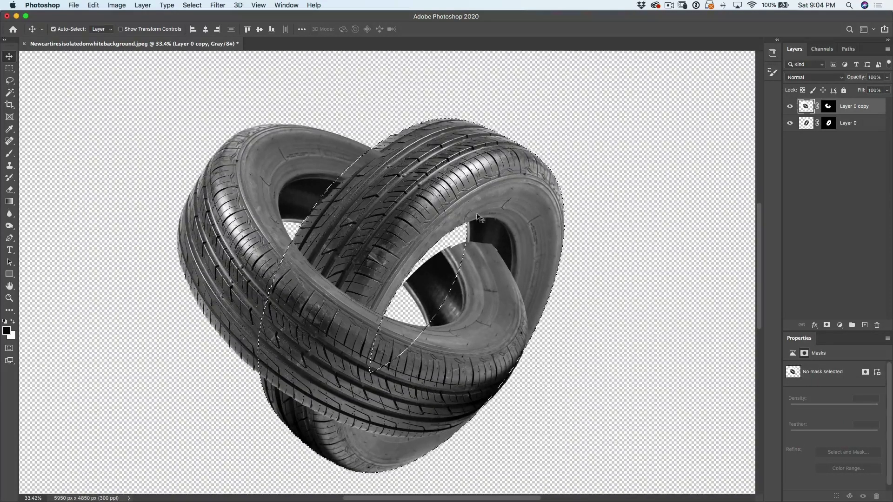
{"action": "left_click", "coordinate": [828, 106]}
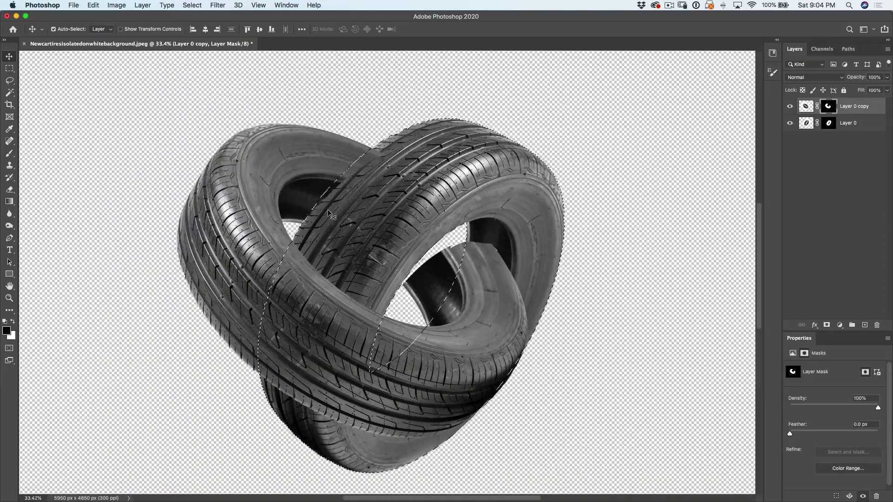
{"action": "key", "text": "b"}
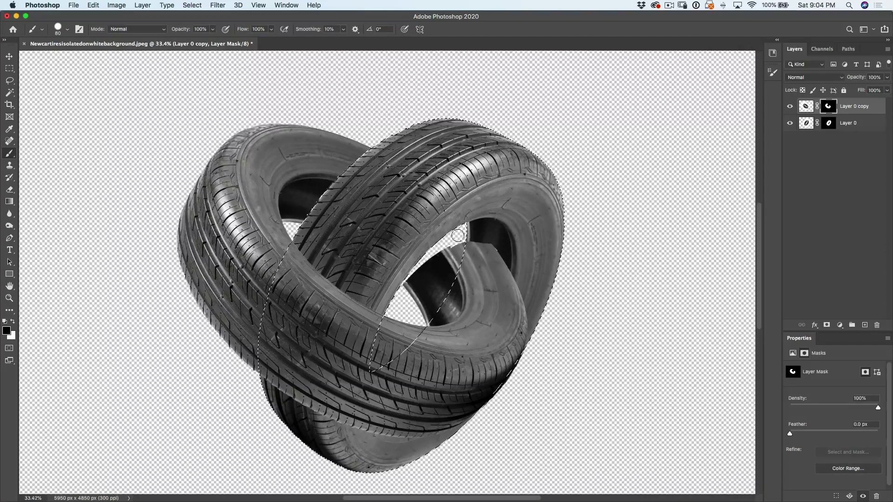
{"action": "key", "text": "x"}
- Paint white along the copy's inner rim, then invert the selection and touch up the opening
{"action": "left_click", "coordinate": [791, 107]}
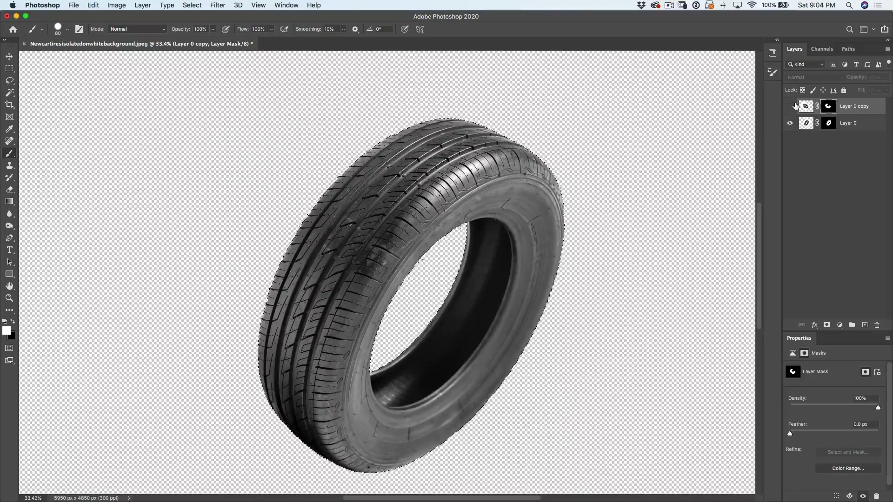
{"action": "left_click", "coordinate": [791, 106]}
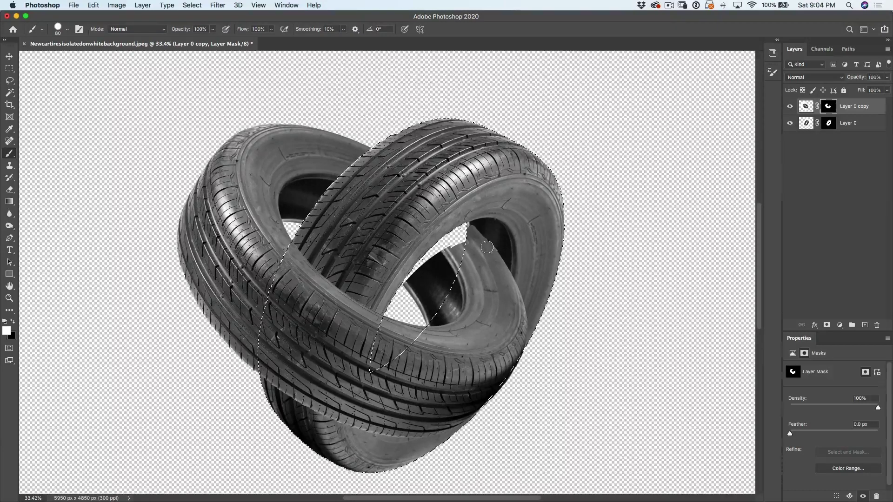
{"action": "left_click_drag", "start_coordinate": [478, 228], "coordinate": [470, 225]}
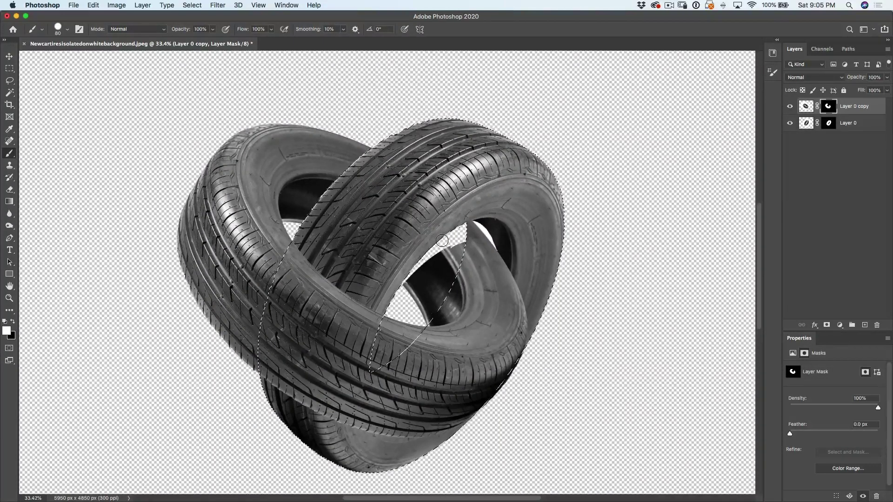
{"action": "key", "text": "super+shift+i"}
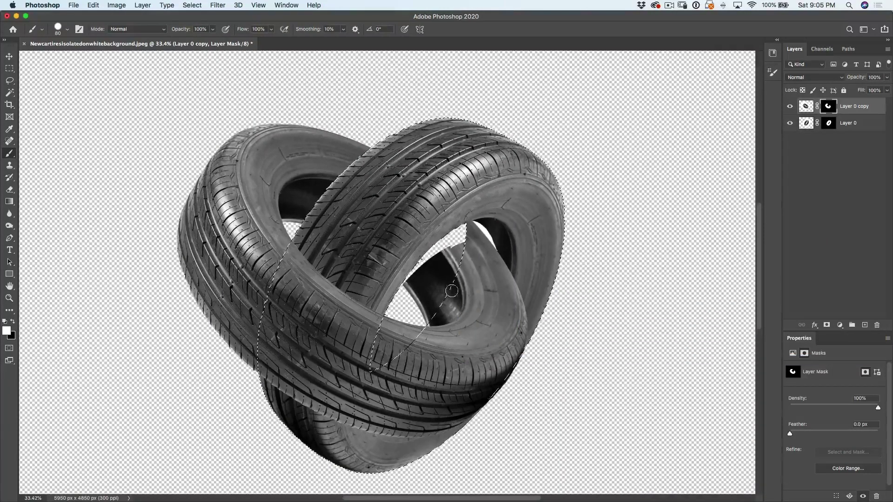
{"action": "left_click_drag", "start_coordinate": [437, 251], "coordinate": [451, 225]}
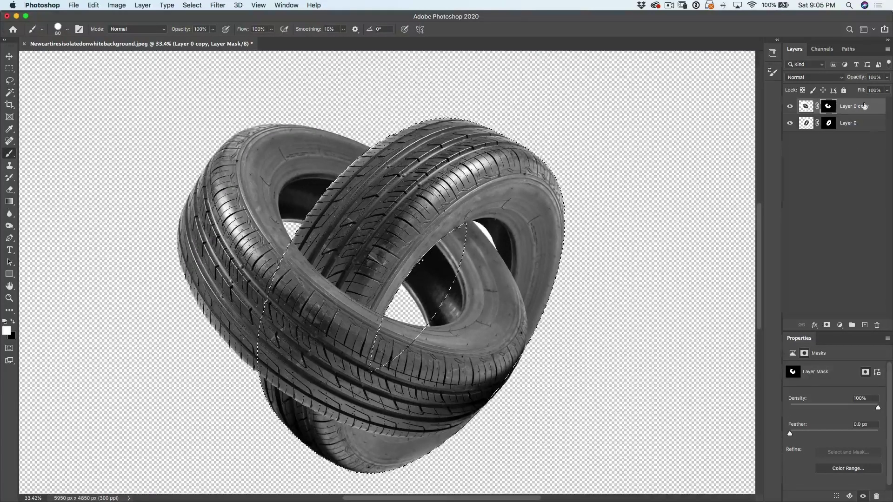
- Target the copied tire's pixels, add an empty Layer 1 on top, and undo a test grey stroke
{"action": "left_click", "coordinate": [805, 107]}
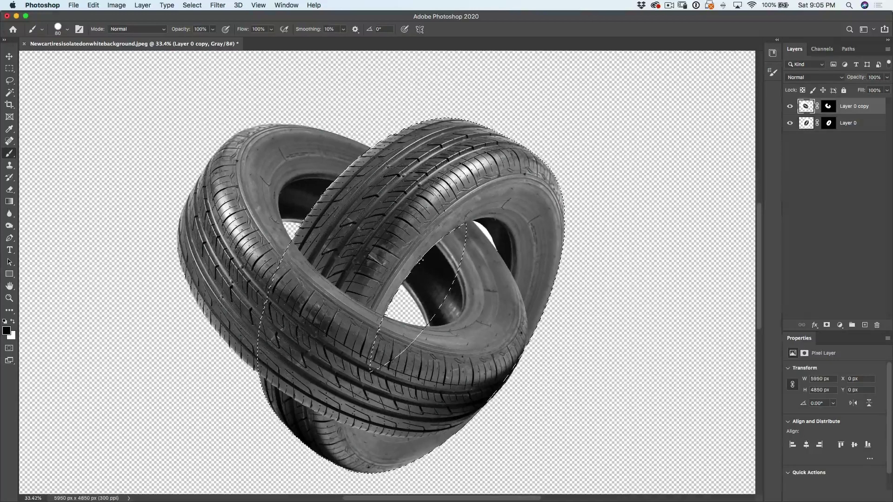
{"action": "left_click", "coordinate": [865, 326]}
{"action": "left_click", "coordinate": [445, 243], "text": "alt"}
{"action": "mouse_move", "coordinate": [446, 246]}
{"action": "left_mouse_down"}
{"action": "mouse_move", "coordinate": [433, 260]}
{"action": "mouse_move", "coordinate": [442, 284]}
{"action": "mouse_move", "coordinate": [435, 321]}
{"action": "mouse_move", "coordinate": [430, 253]}
{"action": "left_mouse_up"}
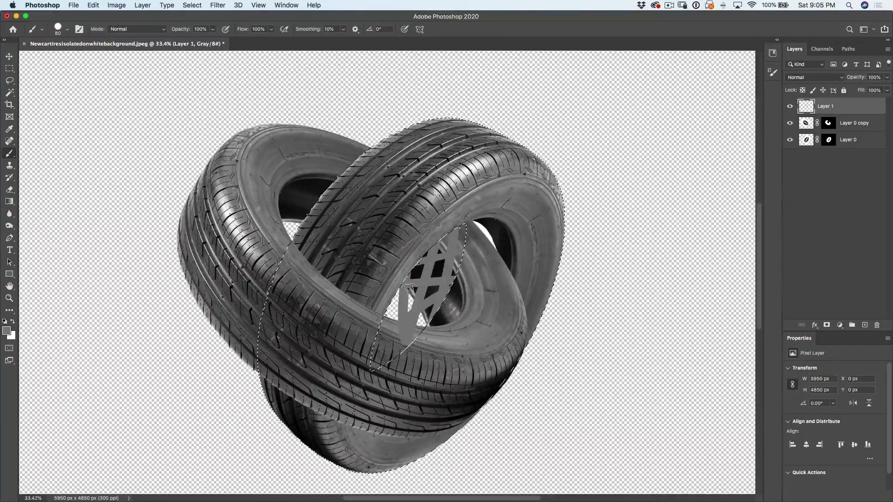
{"action": "key", "text": "super+z"}
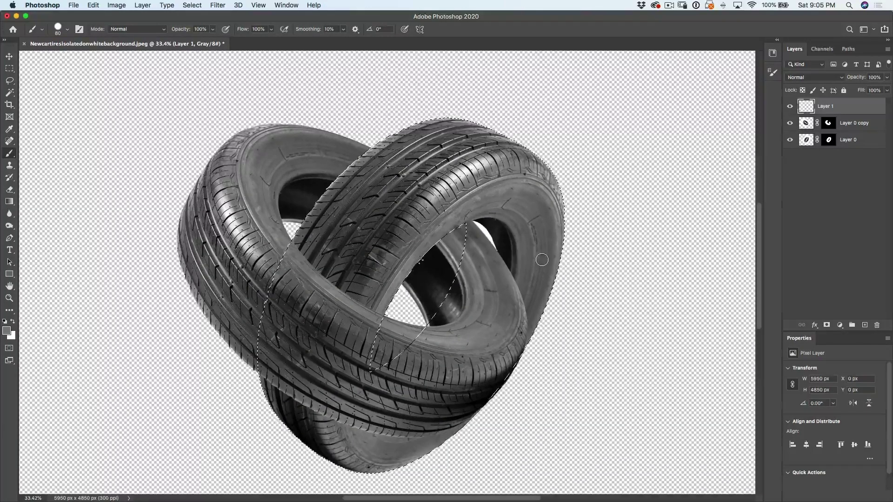
- Invert the selection, undo test grey strokes over the right tire, and deselect
{"action": "key", "text": "super+shift+i"}
{"action": "left_click_drag", "start_coordinate": [542, 261], "coordinate": [554, 281]}
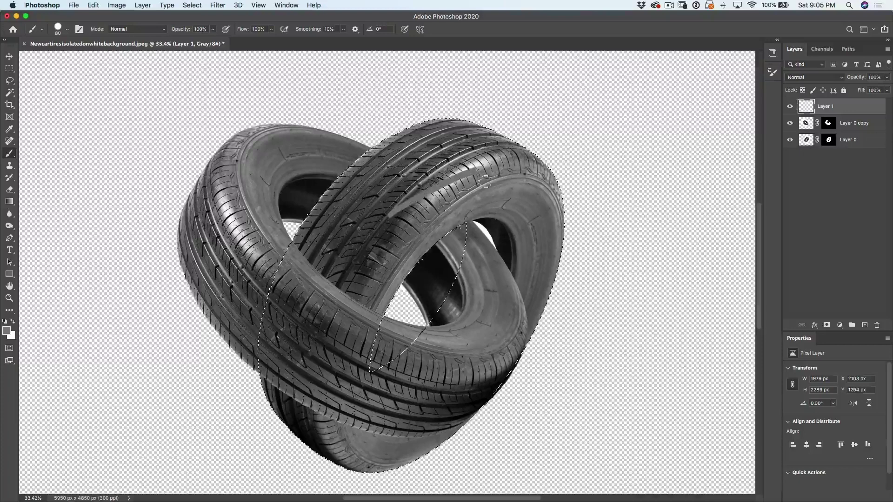
{"action": "mouse_move", "coordinate": [486, 184]}
{"action": "left_mouse_down"}
{"action": "mouse_move", "coordinate": [512, 279]}
{"action": "mouse_move", "coordinate": [483, 395]}
{"action": "left_mouse_up"}
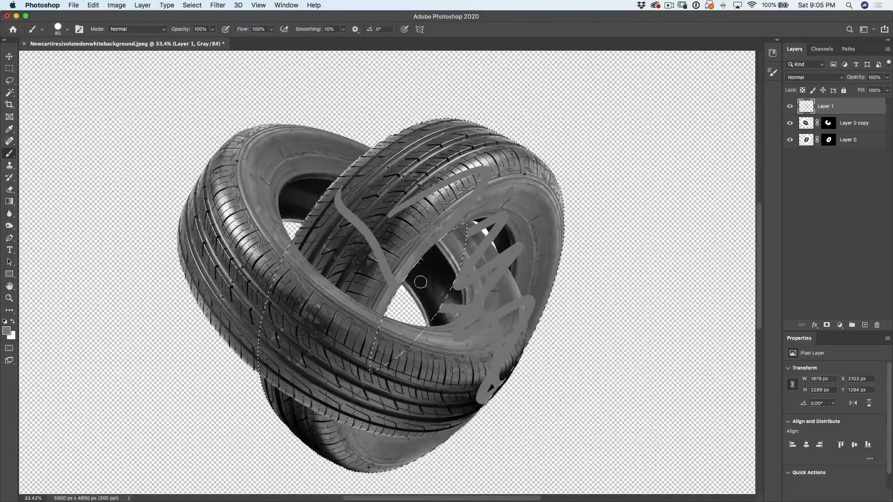
{"action": "key", "text": "super+z"}
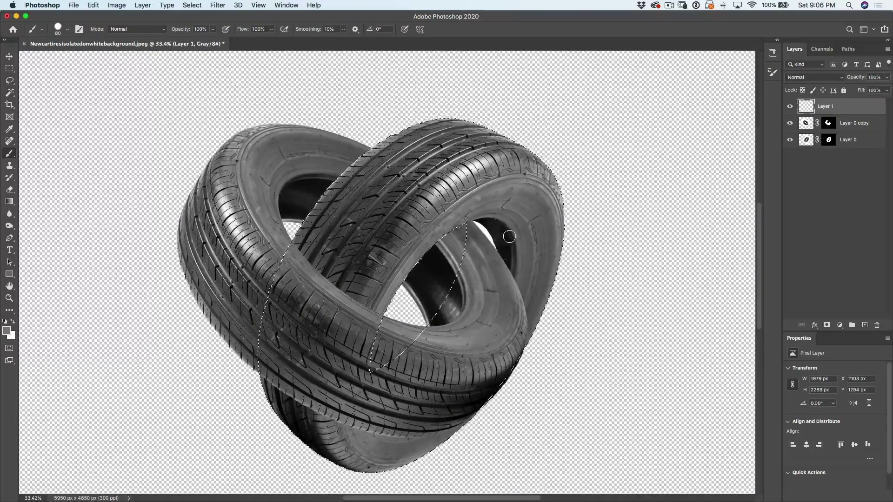
{"action": "key", "text": "super+d"}
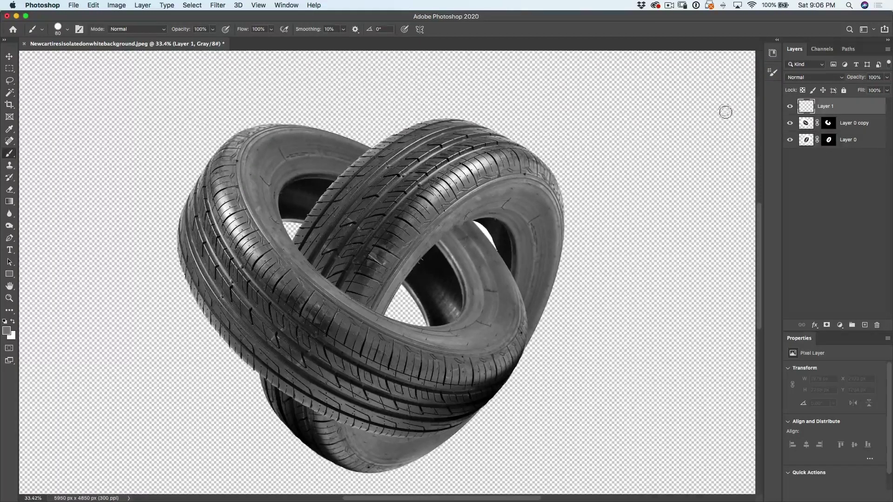
- Toggle Layer 0 copy's mask to compare, leaving it disabled to reveal the white background
{"action": "left_click", "coordinate": [830, 125], "text": "shift"}
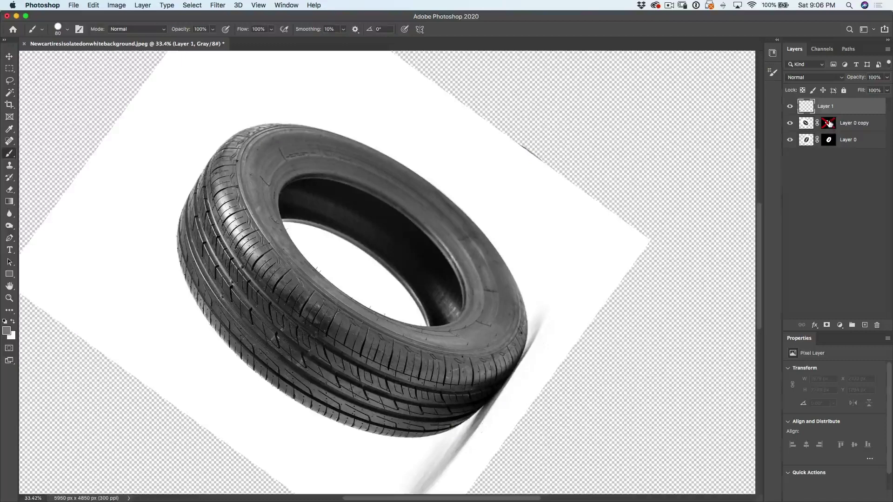
{"action": "left_click", "coordinate": [831, 123], "text": "shift"}
{"action": "left_click", "coordinate": [830, 124], "text": "shift"}
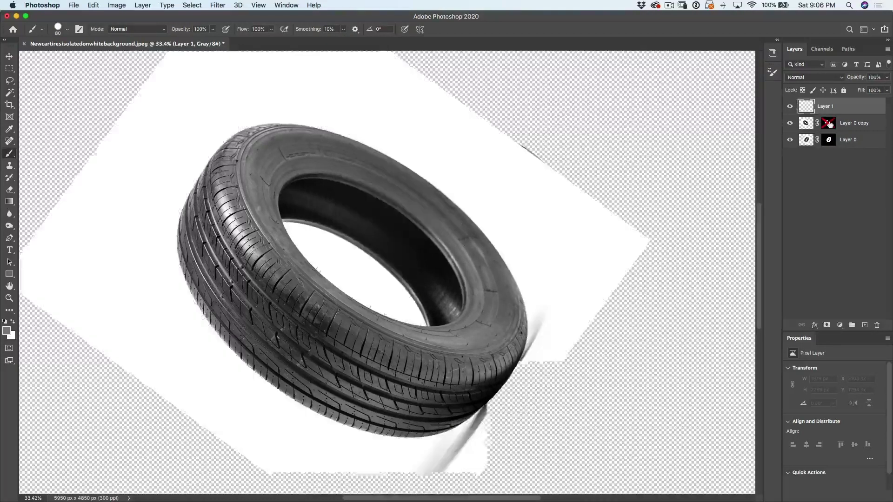
{"action": "left_click", "coordinate": [831, 124], "text": "shift"}
{"action": "left_click", "coordinate": [830, 124], "text": "shift"}
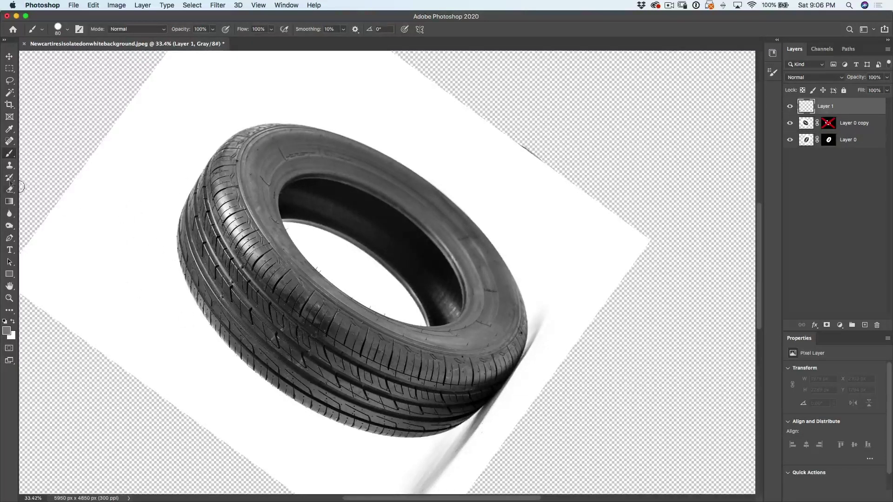
- Magic Wand-select the white background around the tire and save it as channel 'tire1'
{"action": "left_click", "coordinate": [10, 92]}
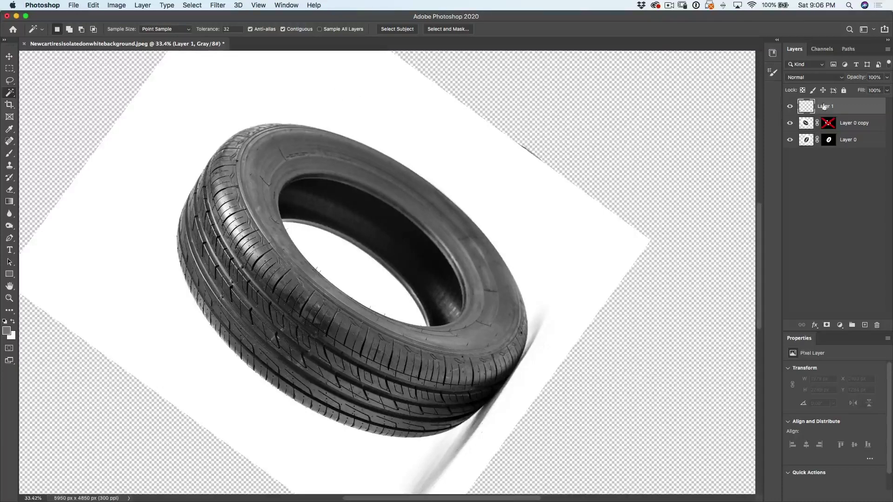
{"action": "left_click", "coordinate": [810, 122]}
{"action": "left_click", "coordinate": [511, 181]}
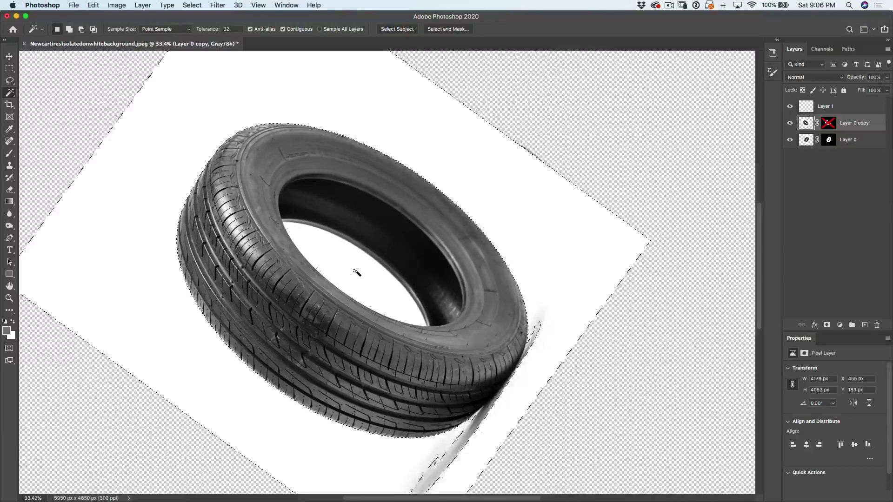
{"action": "key", "text": "shift"}
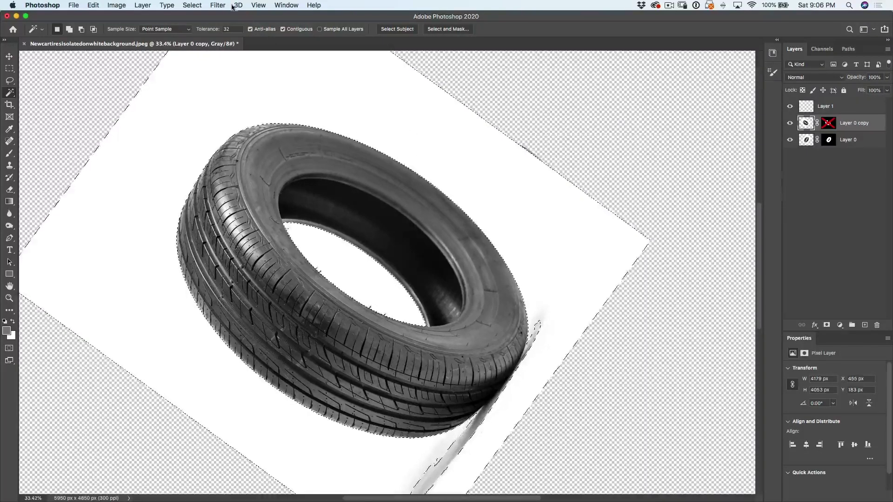
{"action": "left_click", "coordinate": [198, 4]}
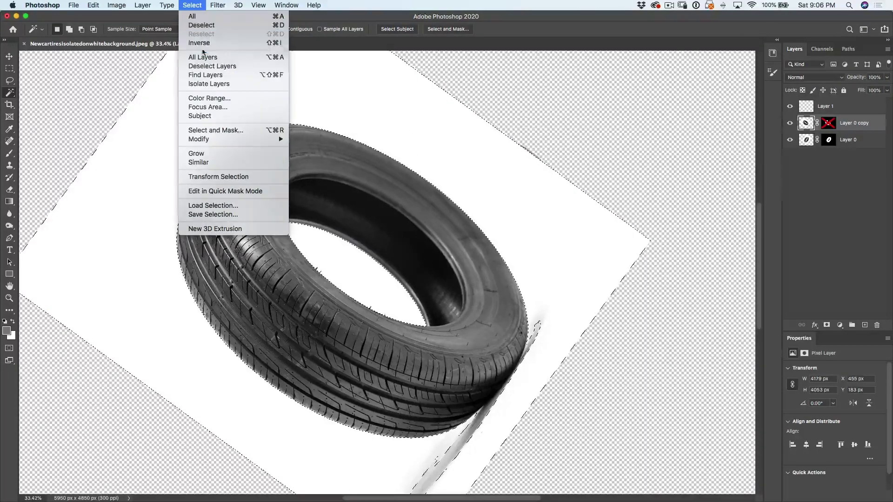
{"action": "left_click", "coordinate": [210, 216]}
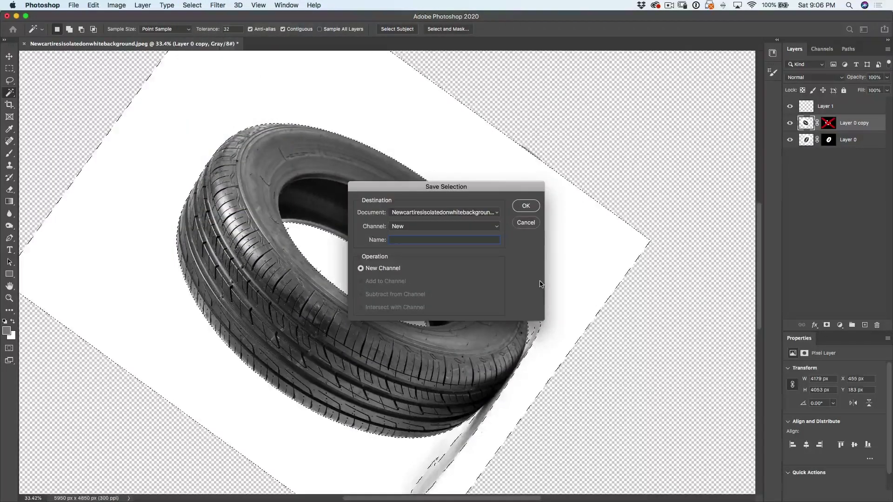
{"action": "type", "text": "tire1"}
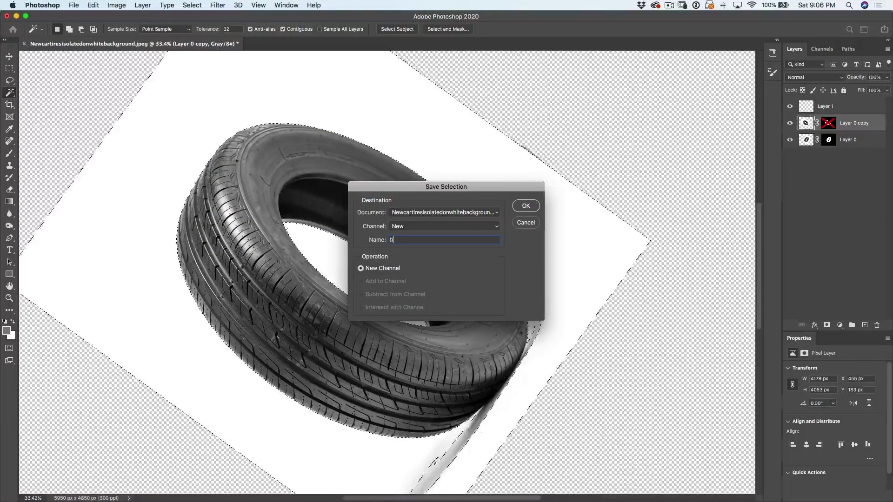
{"action": "left_click", "coordinate": [525, 205]}
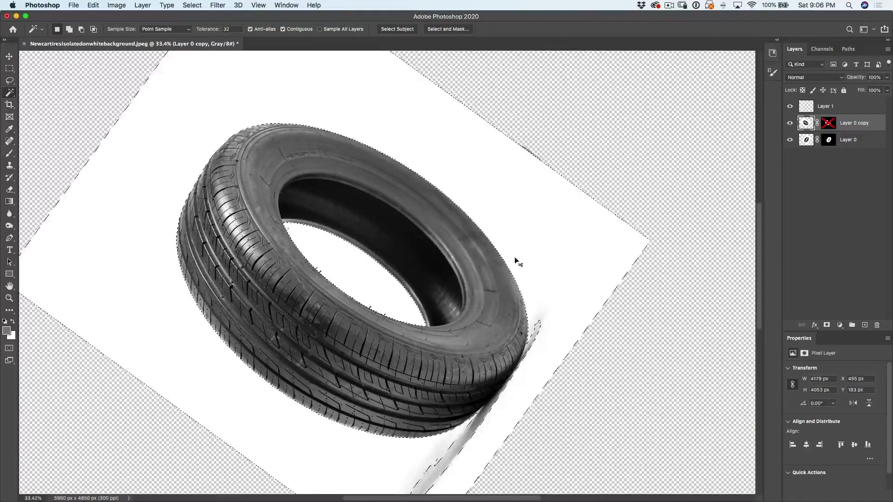
- Deselect and re-enable Layer 0 copy's mask after comparing it on and off
{"action": "key", "text": "super+d"}
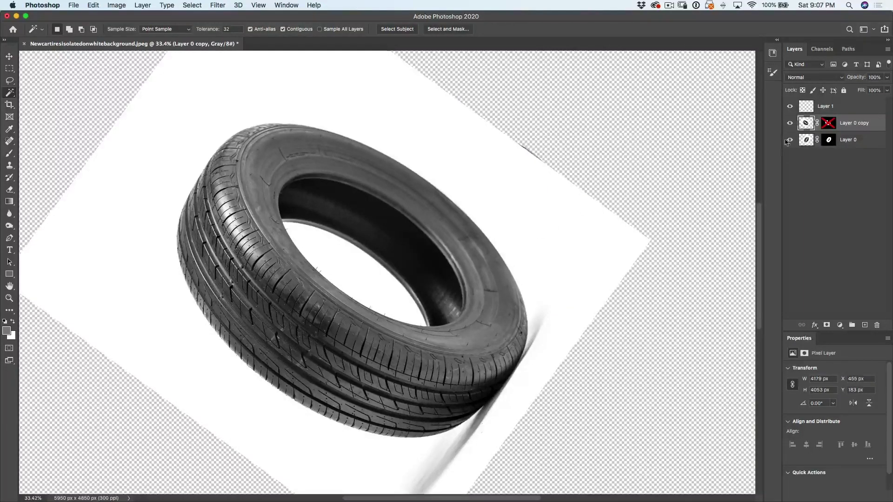
{"action": "left_click", "coordinate": [828, 123], "text": "shift"}
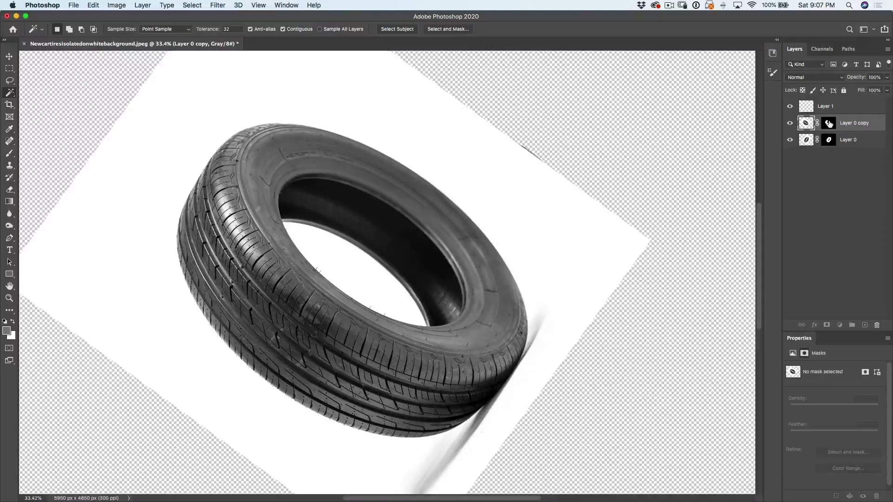
{"action": "left_click", "coordinate": [828, 123], "text": "shift"}
{"action": "left_click", "coordinate": [826, 125], "text": "shift"}
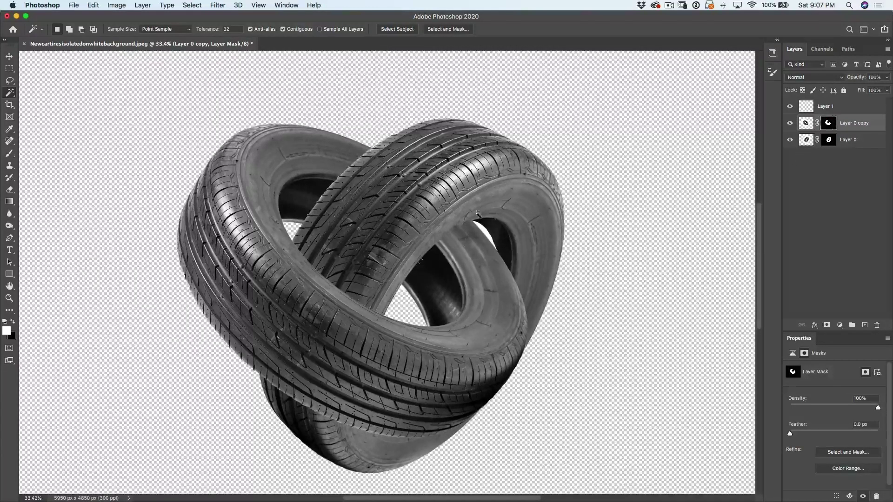
{"action": "left_click", "coordinate": [827, 124], "text": "shift"}
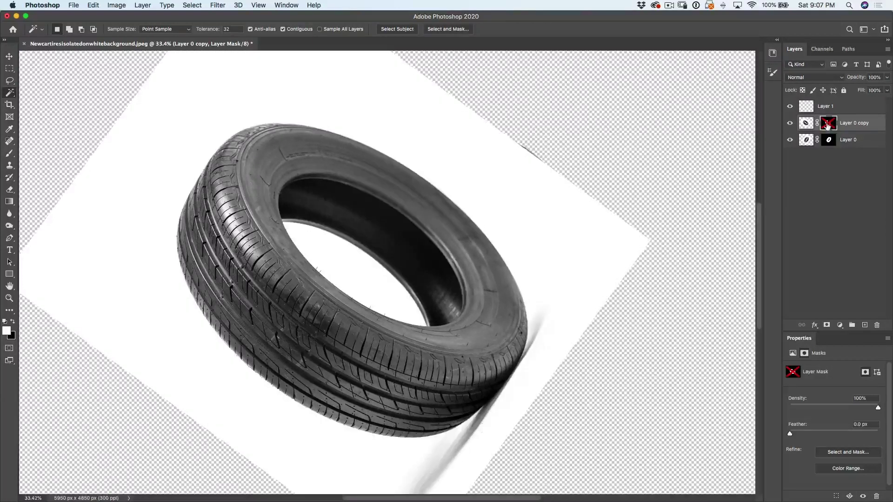
{"action": "left_click", "coordinate": [827, 125], "text": "shift"}
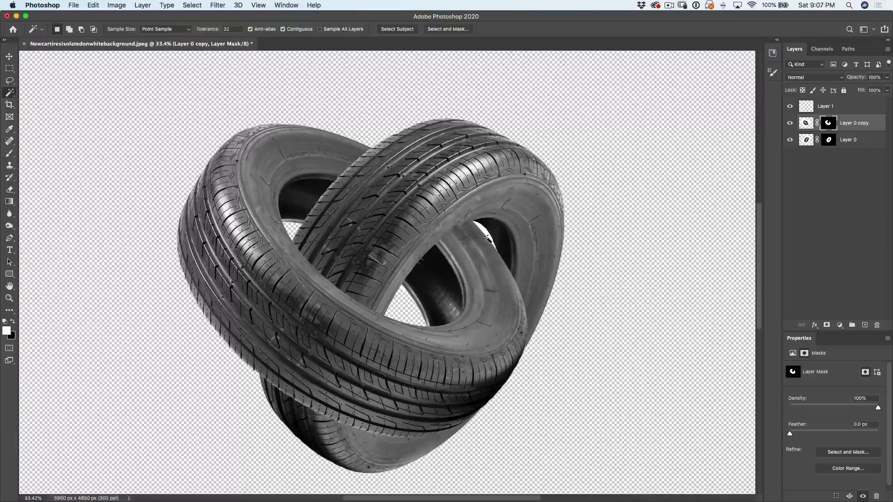
- Hide and show Layer 0 copy to compare, leaving it visible
{"action": "left_click", "coordinate": [791, 124]}
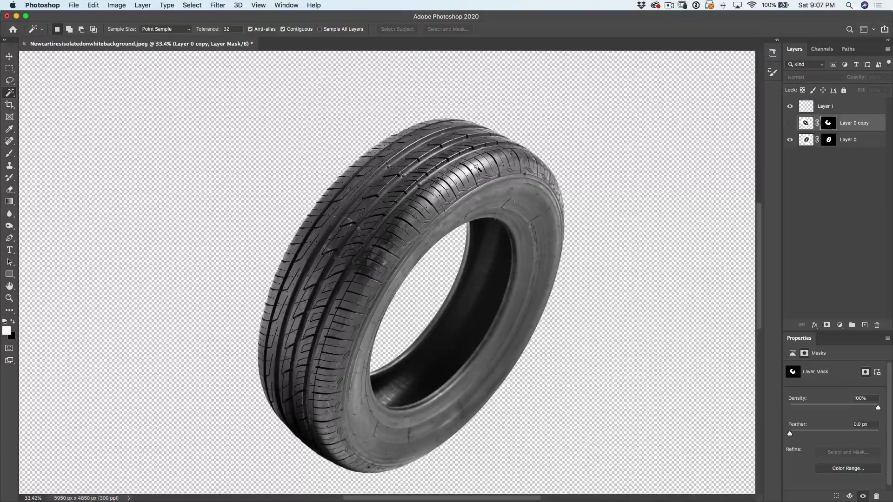
{"action": "left_click", "coordinate": [790, 123]}
{"action": "left_click", "coordinate": [790, 124]}
{"action": "left_click", "coordinate": [790, 123]}
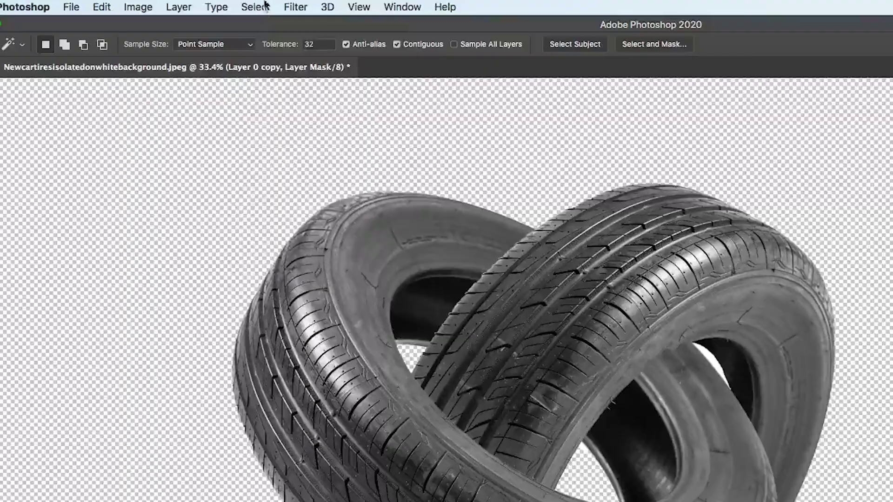
- Load the saved tire1 channel as the active selection
{"action": "left_click", "coordinate": [194, 5]}
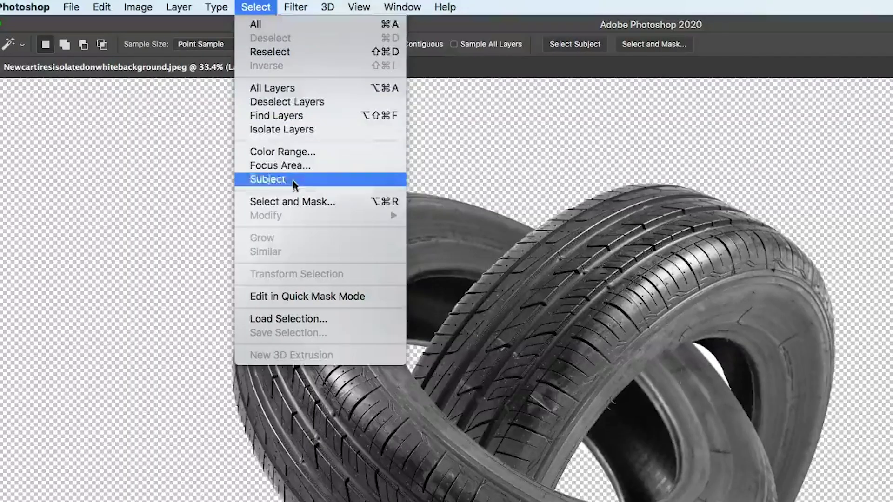
{"action": "left_click", "coordinate": [316, 318]}
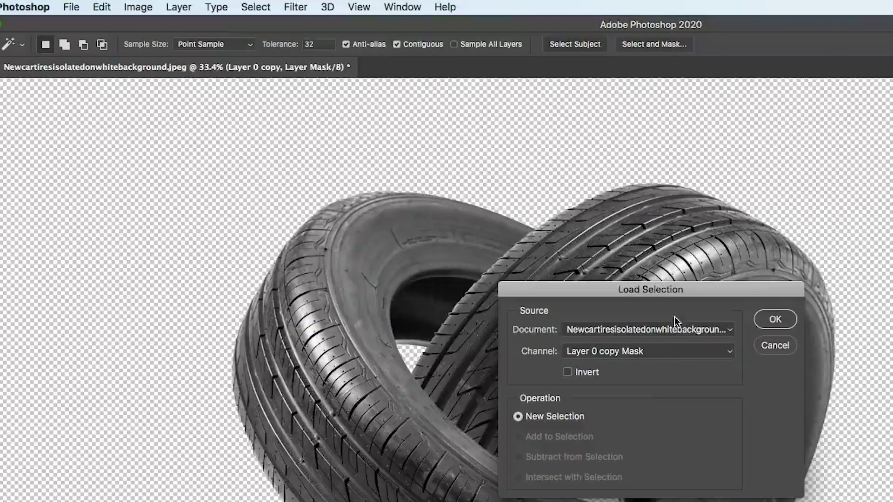
{"action": "left_click", "coordinate": [626, 352]}
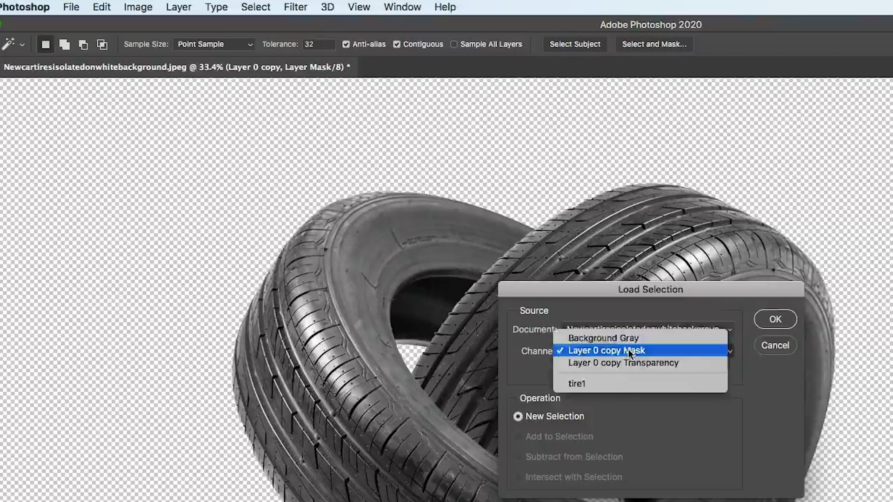
{"action": "left_click", "coordinate": [629, 384]}
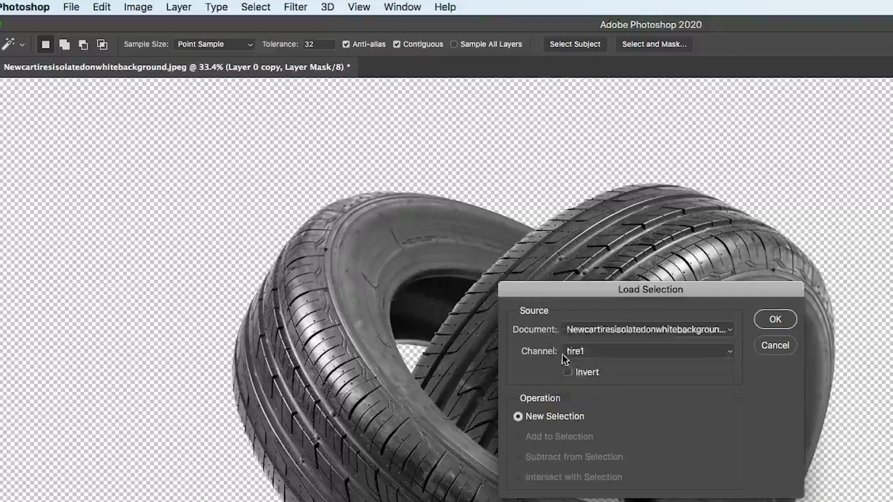
{"action": "left_click", "coordinate": [768, 322]}
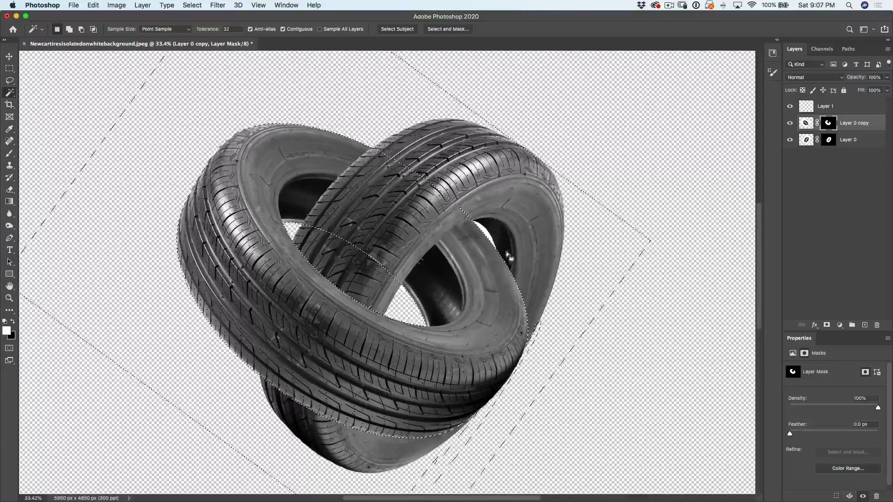
- Paint black into the mask near the inner tire edge, invert the selection, then deselect
{"action": "key", "text": "b"}
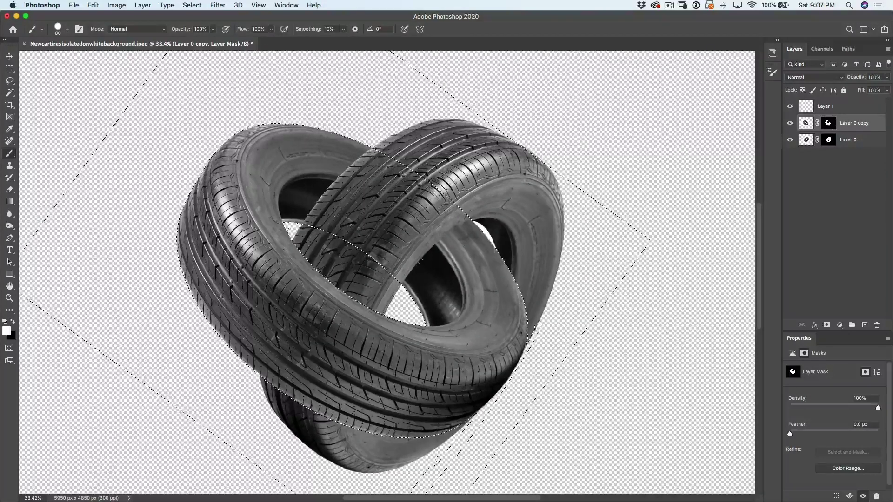
{"action": "key", "text": "x"}
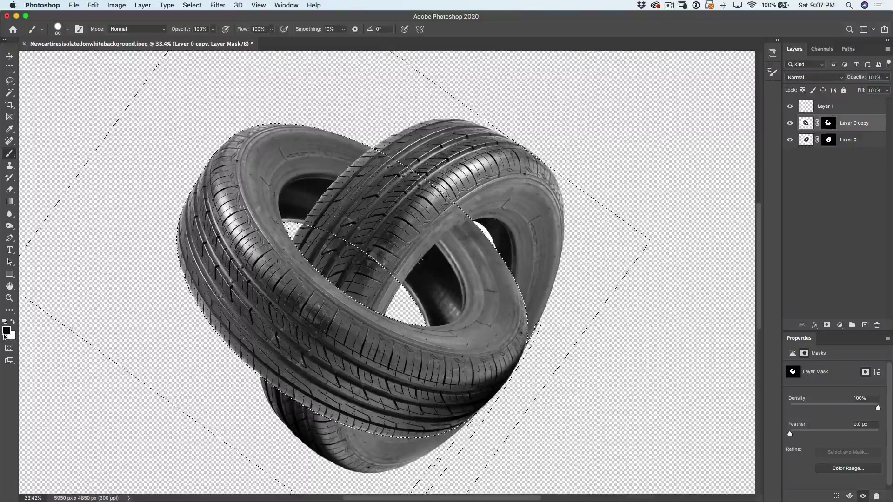
{"action": "mouse_move", "coordinate": [465, 212]}
{"action": "left_mouse_down"}
{"action": "mouse_move", "coordinate": [496, 230]}
{"action": "mouse_move", "coordinate": [475, 228]}
{"action": "mouse_move", "coordinate": [493, 246]}
{"action": "mouse_move", "coordinate": [483, 223]}
{"action": "mouse_move", "coordinate": [496, 247]}
{"action": "mouse_move", "coordinate": [476, 212]}
{"action": "mouse_move", "coordinate": [502, 255]}
{"action": "mouse_move", "coordinate": [527, 245]}
{"action": "mouse_move", "coordinate": [503, 215]}
{"action": "mouse_move", "coordinate": [450, 222]}
{"action": "mouse_move", "coordinate": [470, 235]}
{"action": "mouse_move", "coordinate": [458, 241]}
{"action": "mouse_move", "coordinate": [497, 240]}
{"action": "mouse_move", "coordinate": [482, 222]}
{"action": "mouse_move", "coordinate": [494, 239]}
{"action": "left_mouse_up"}
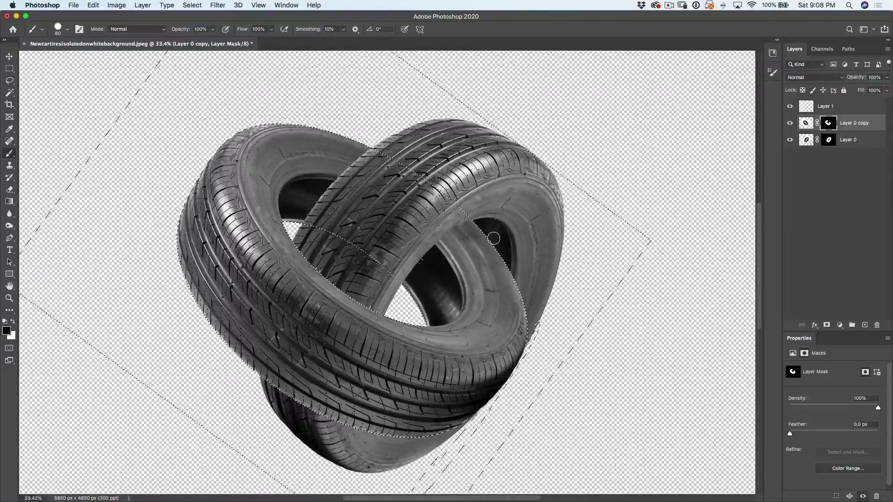
{"action": "left_click", "coordinate": [192, 5]}
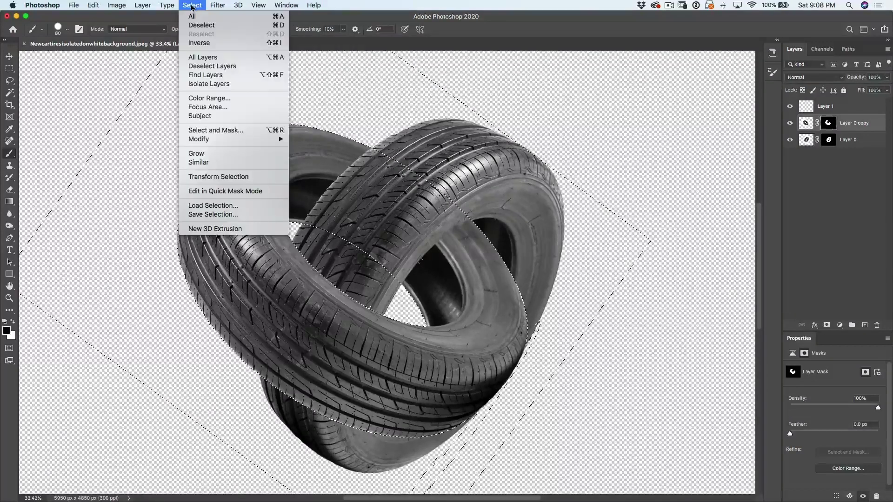
{"action": "left_click", "coordinate": [199, 43]}
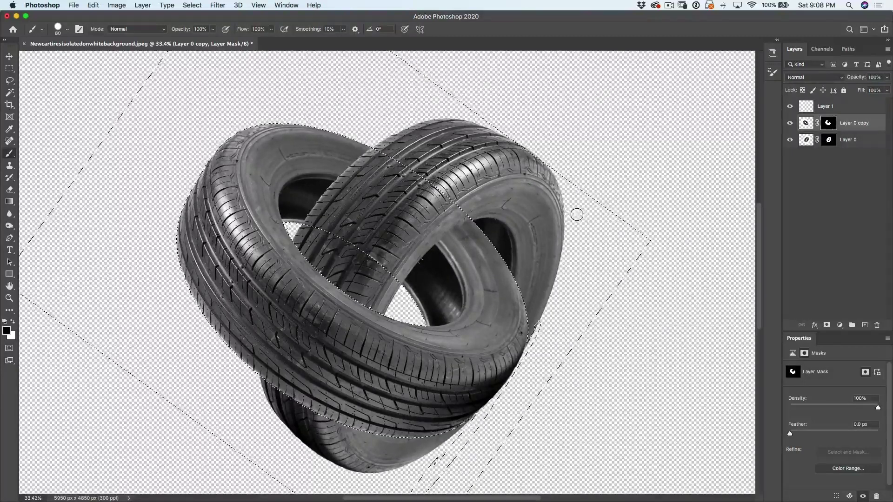
{"action": "key", "text": "super+d"}
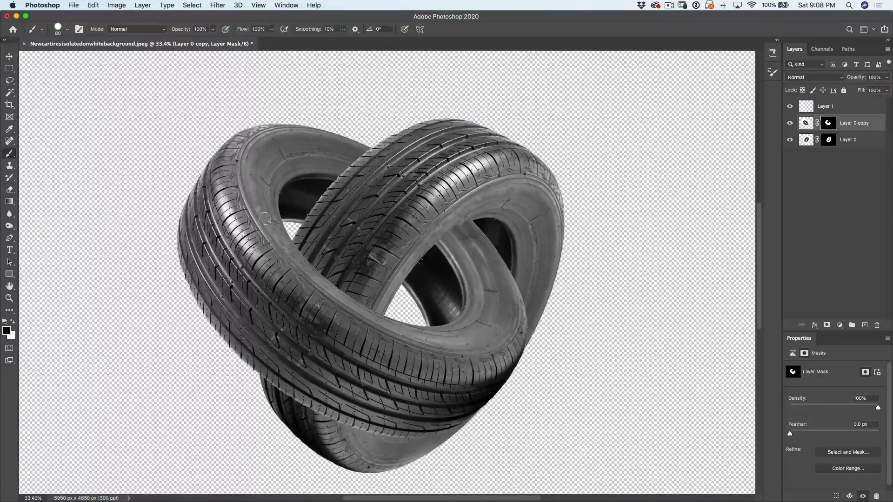